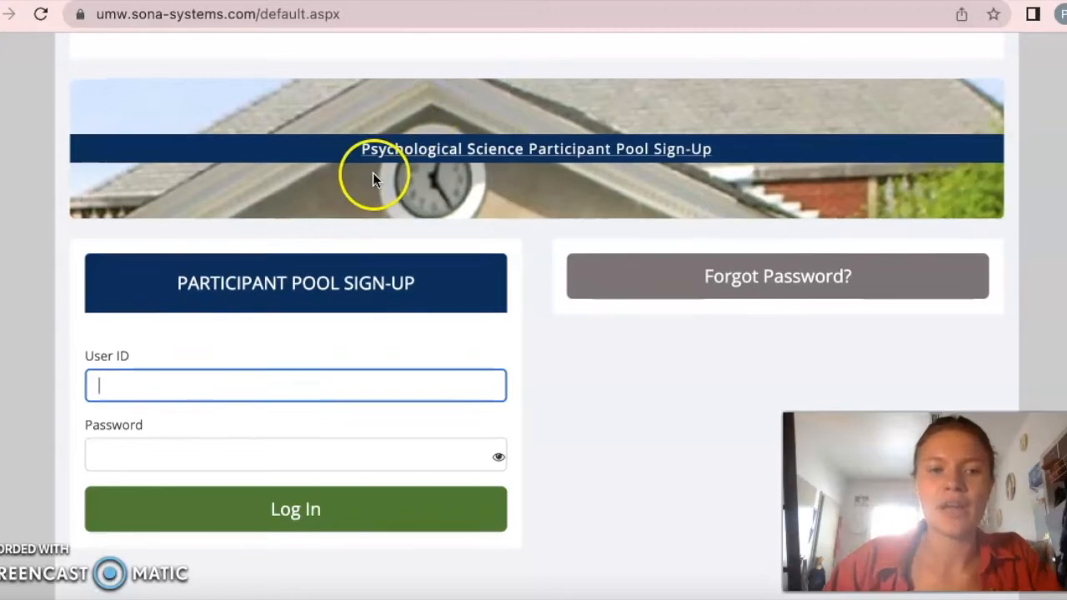
- Sign in to the participant pool site with the researcher account's user ID and account password, with the password characters shown
left_click(266, 346)
type("fresearcher")
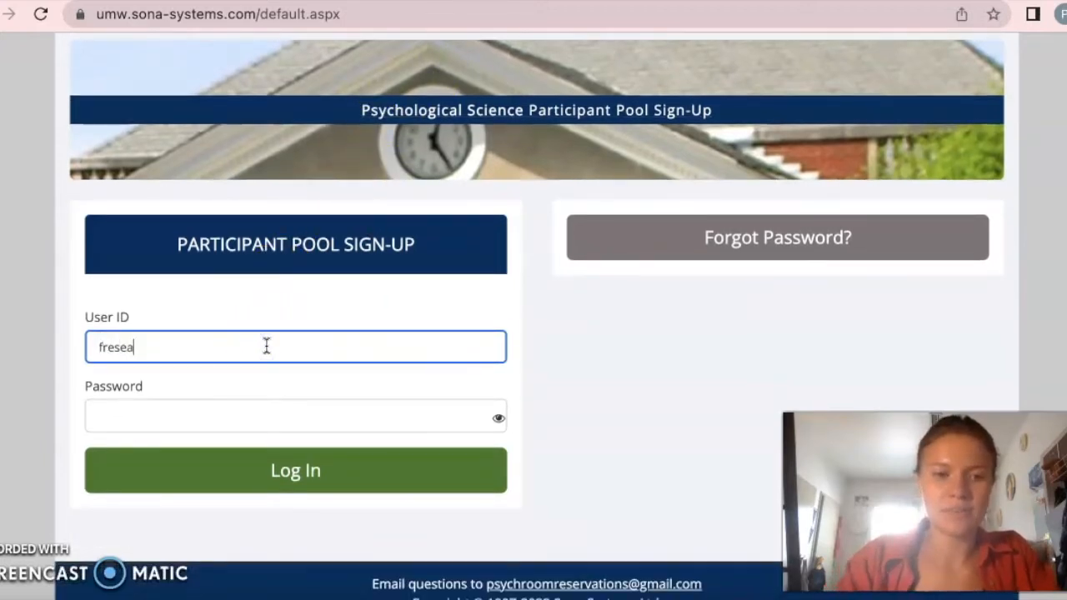
left_click(267, 418)
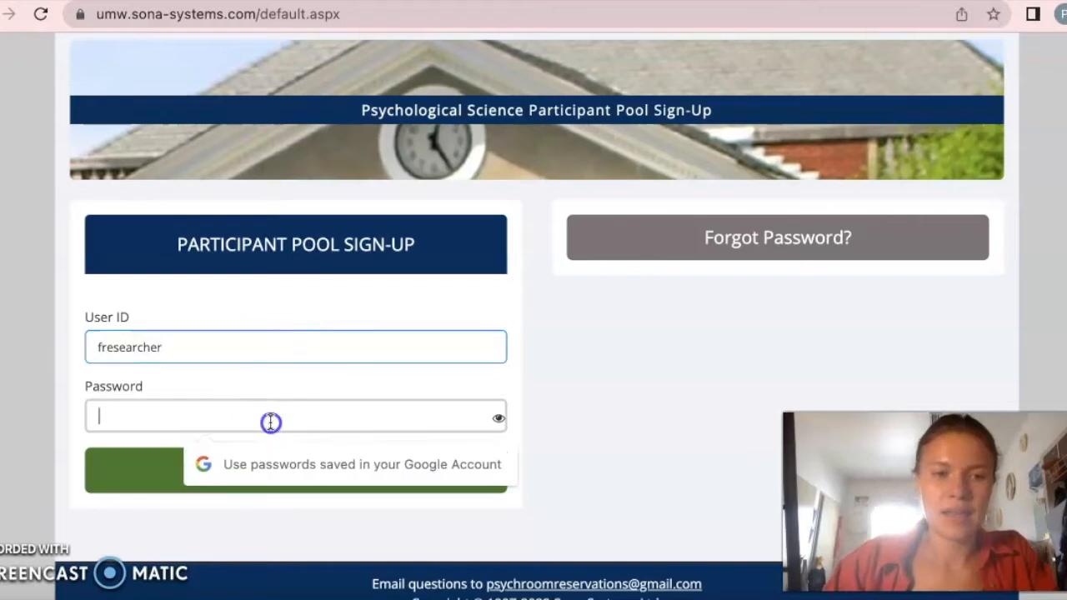
left_click(499, 418)
left_click(409, 421)
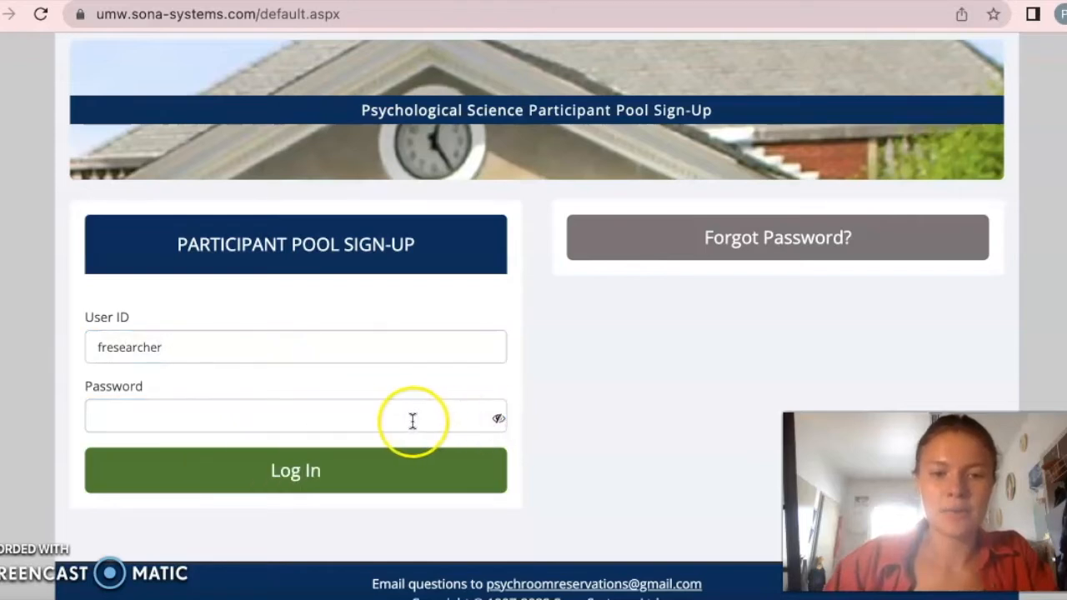
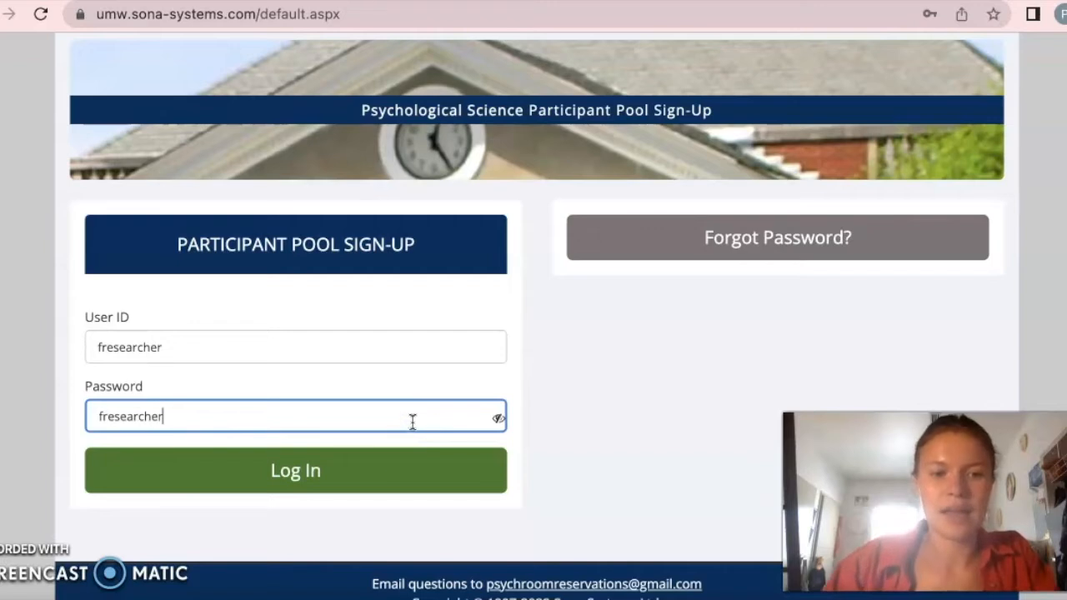
key("Return")
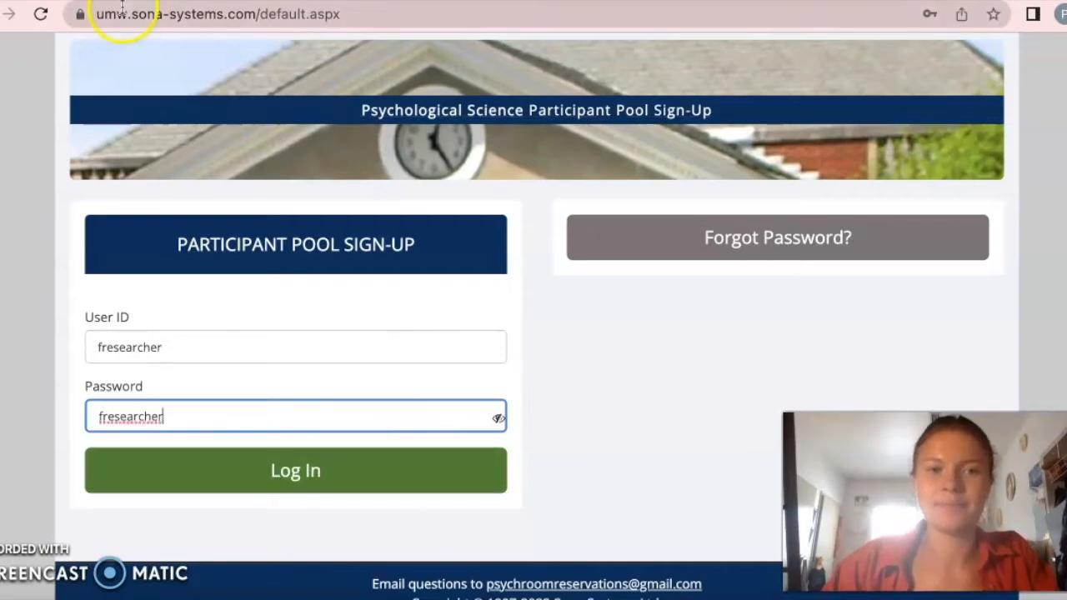
- Open the profile page for changing the account password and look over its information
scroll(305, 242, "down", 2)
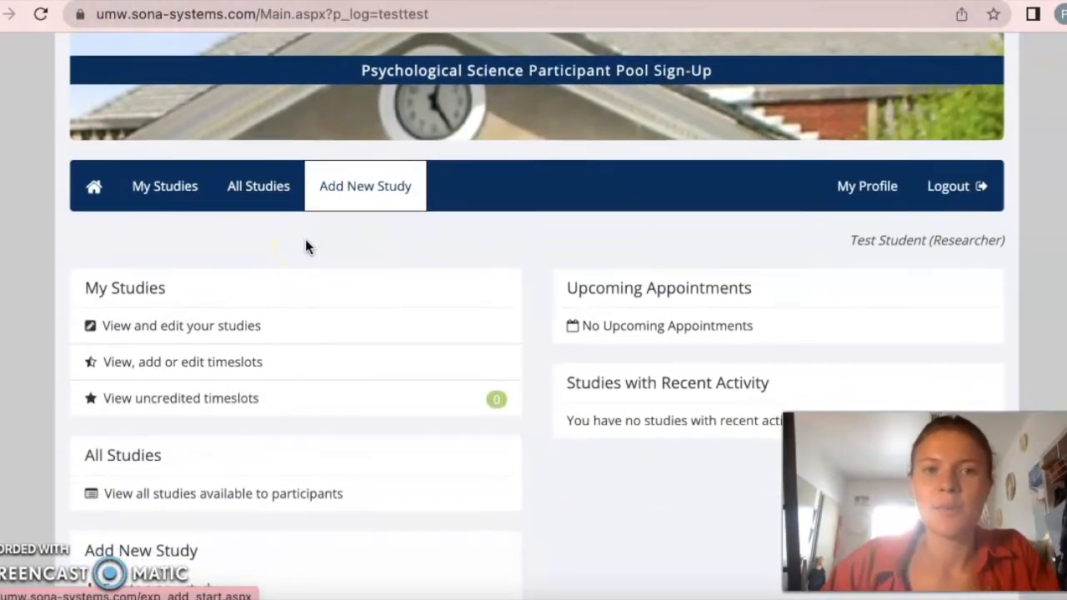
scroll(305, 239, "down", 3)
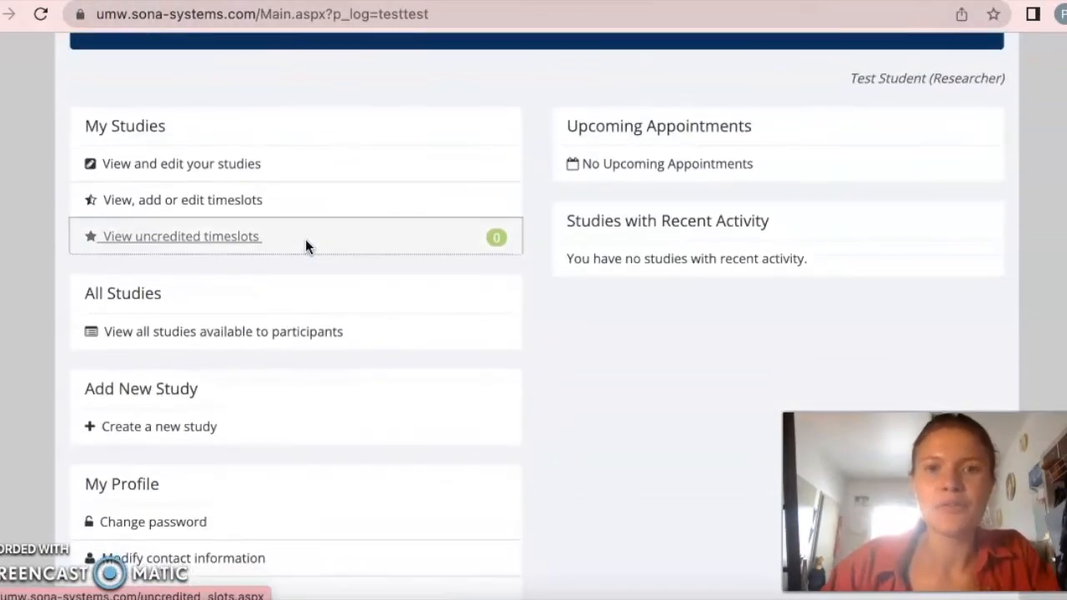
left_click(191, 432)
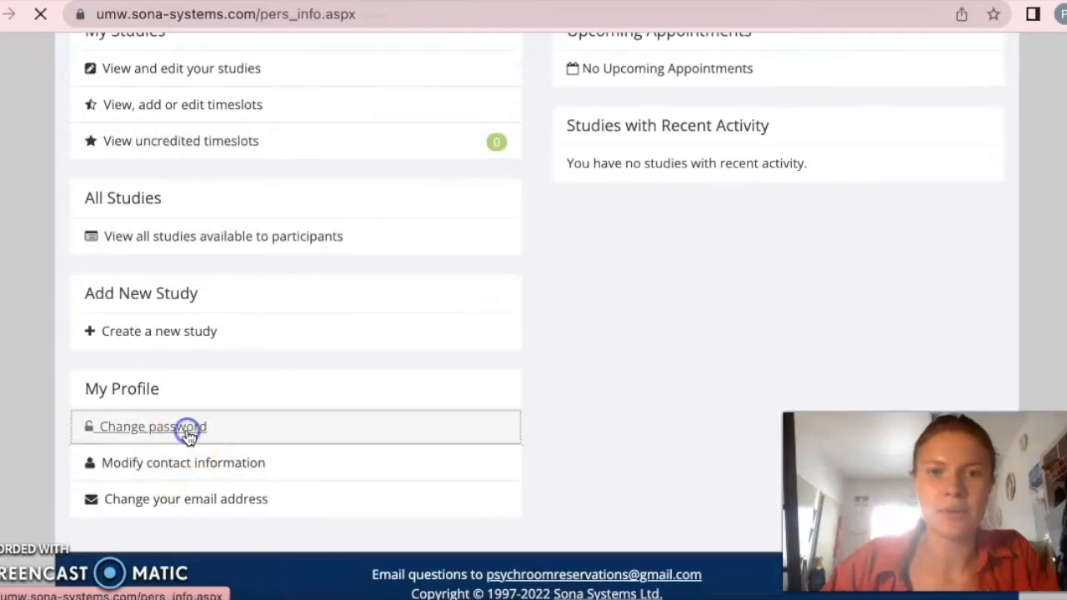
scroll(189, 439, "down", 1)
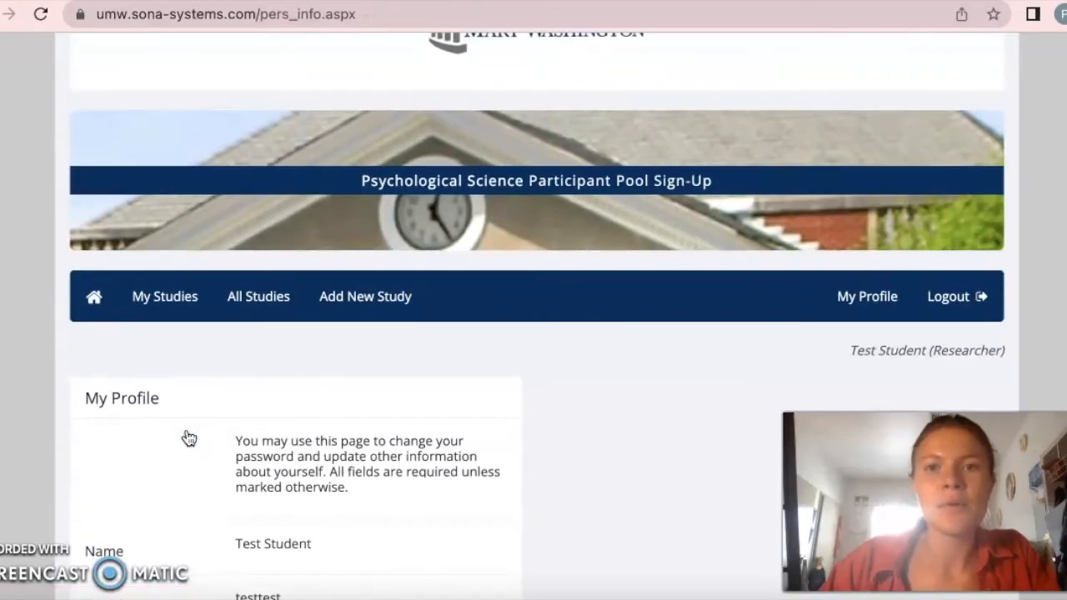
scroll(189, 439, "down", 1)
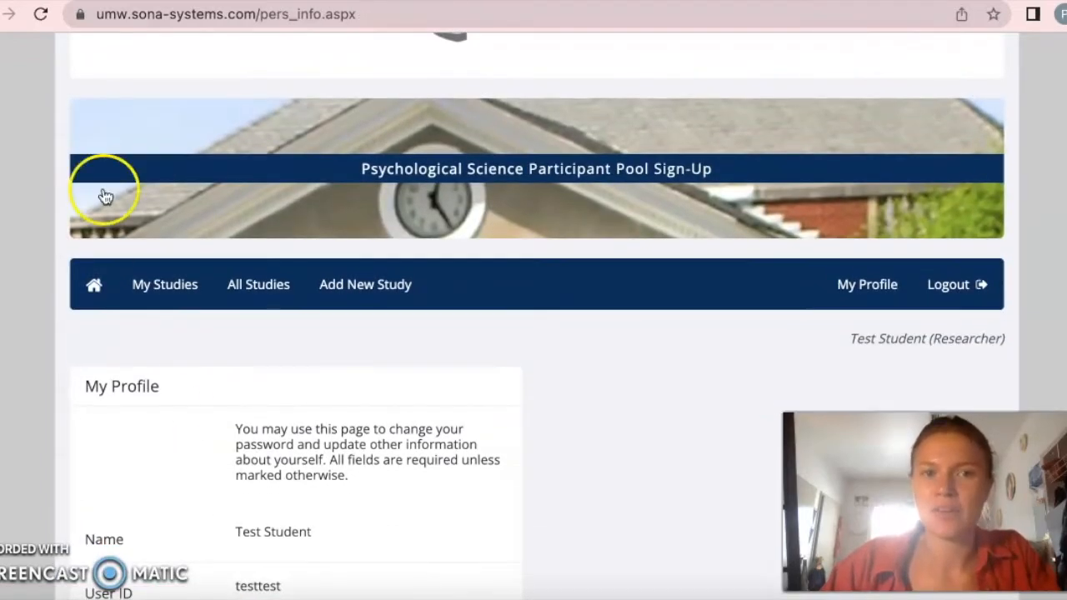
scroll(213, 254, "up", 2)
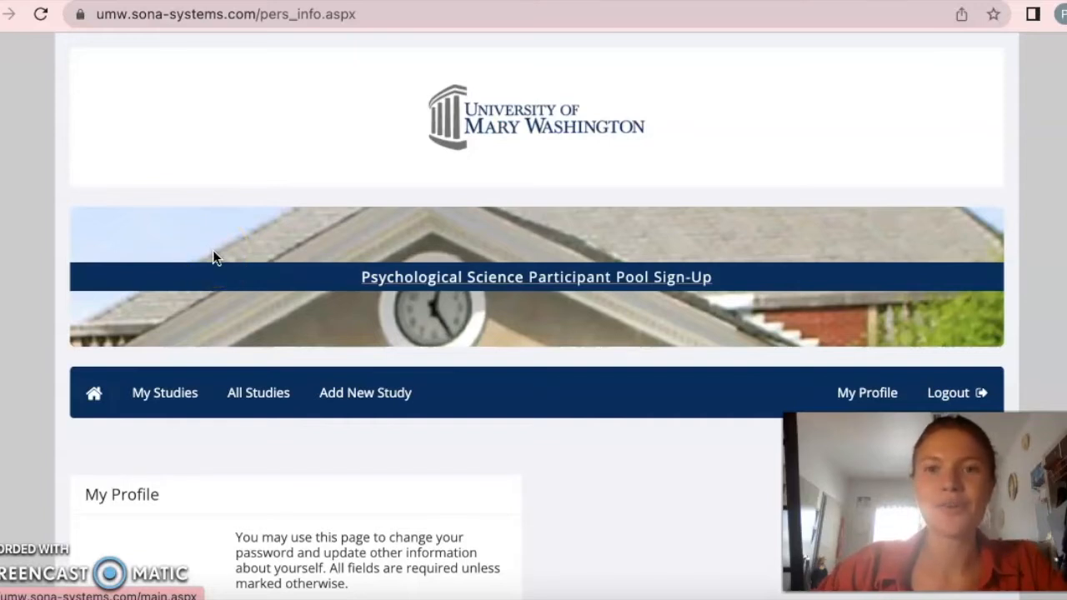
- Start adding a new study of the Standard Study type and continue to its study information form
scroll(286, 334, "down", 1)
left_click(370, 325)
scroll(369, 328, "down", 3)
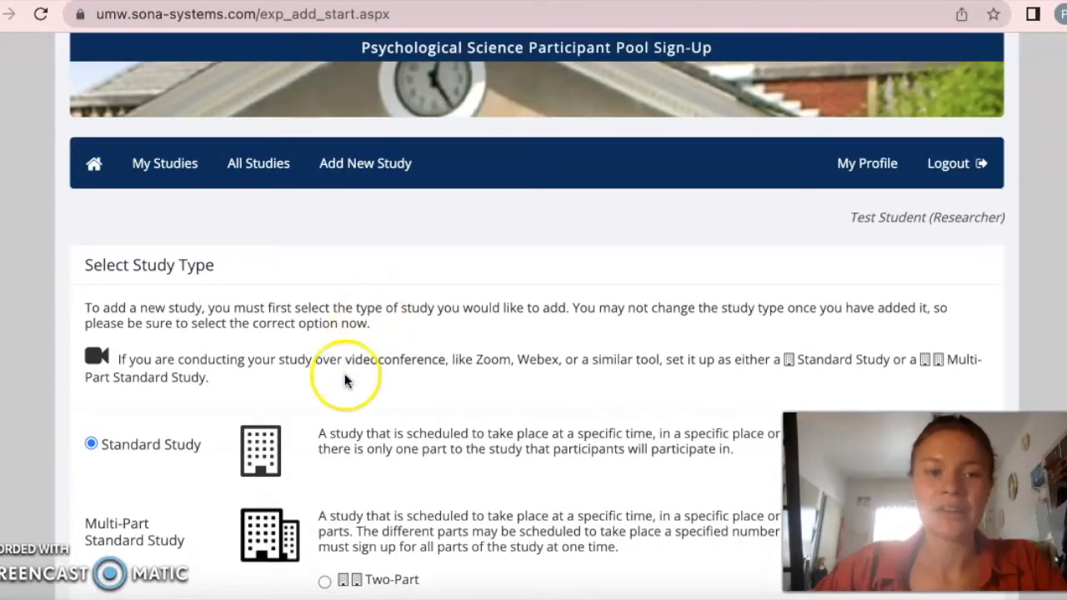
scroll(344, 376, "down", 1)
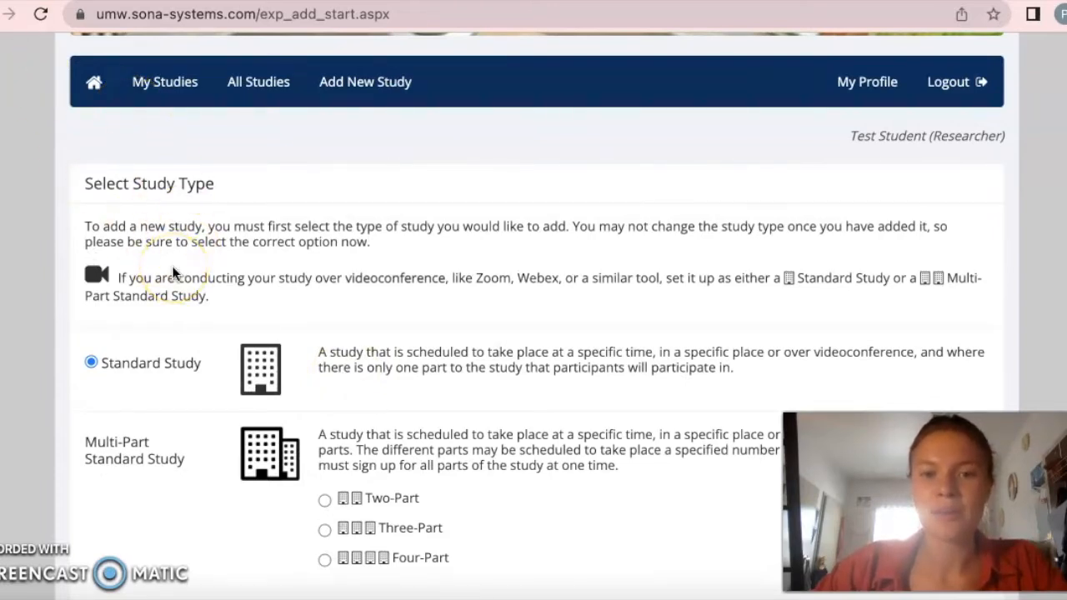
scroll(172, 272, "down", 2)
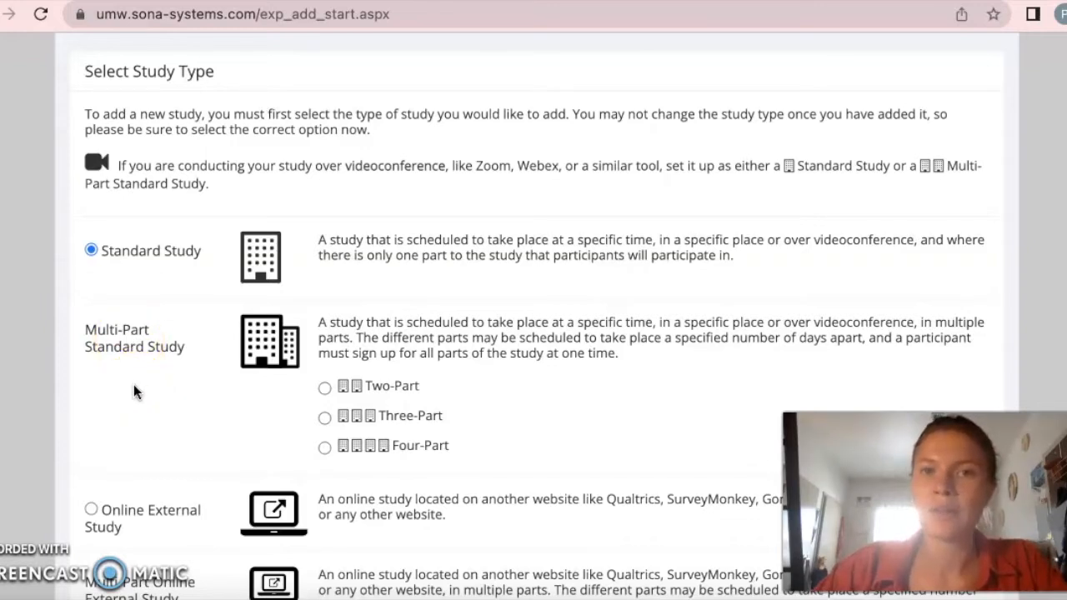
scroll(387, 437, "down", 6)
left_click(387, 438)
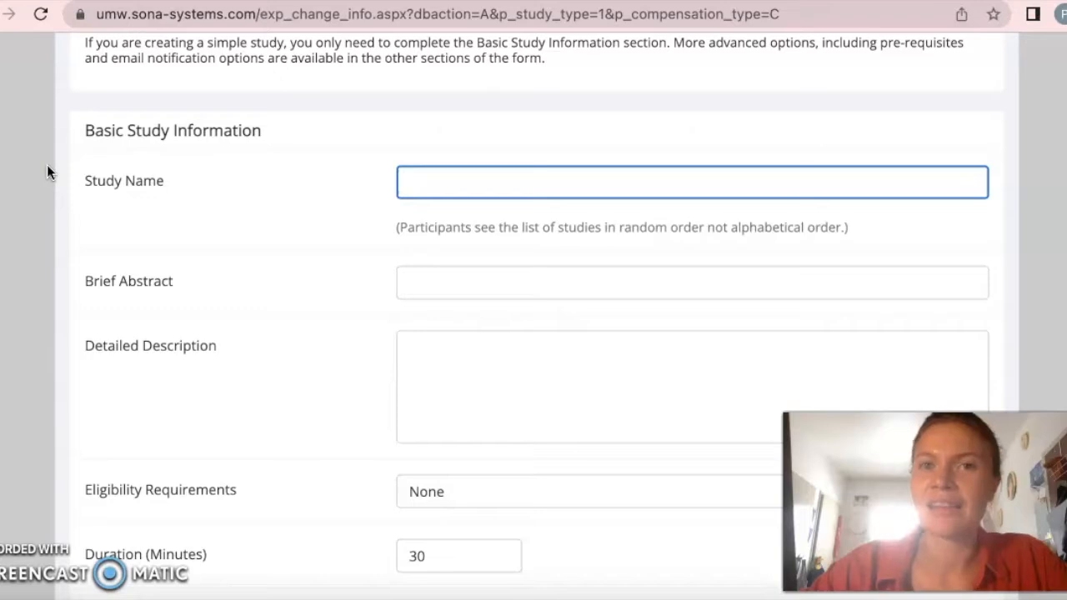
- Name the study "Facial Expressions and GSR" in the basic study information
left_click(449, 181)
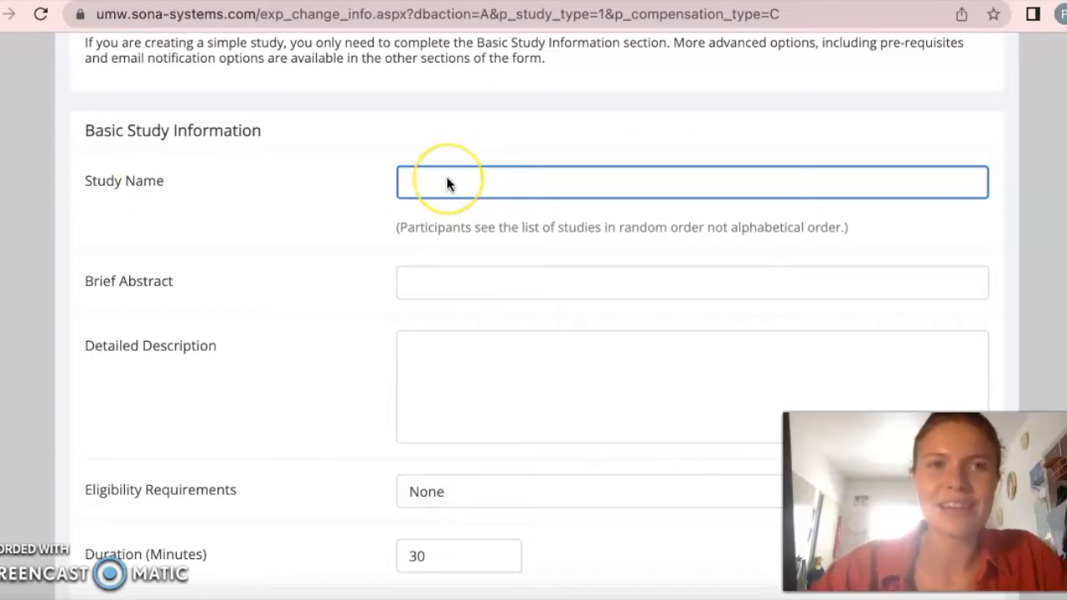
type("Fa")
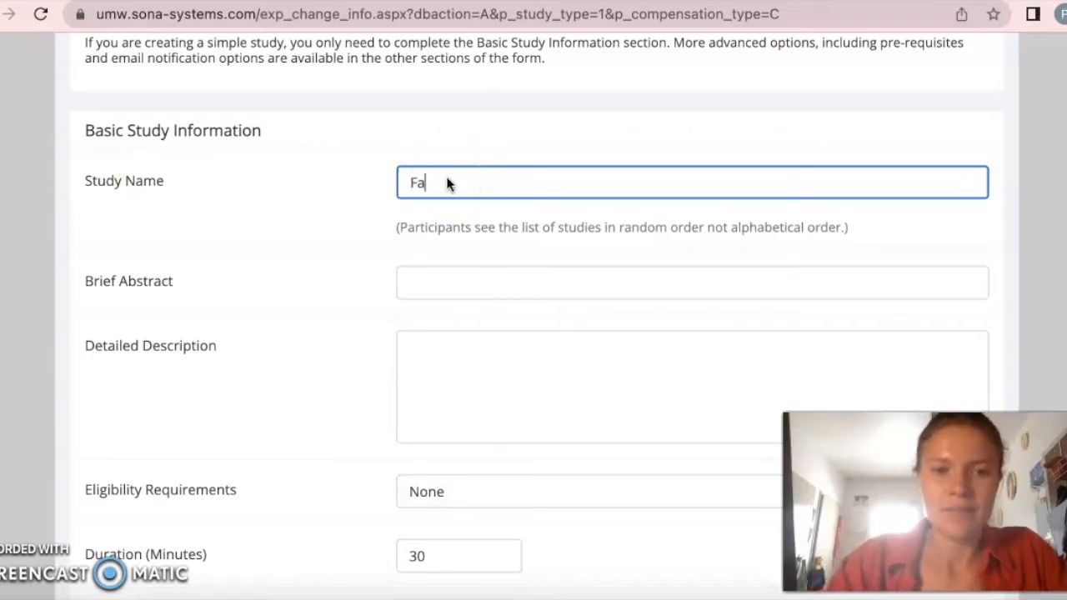
type("cial Expression")
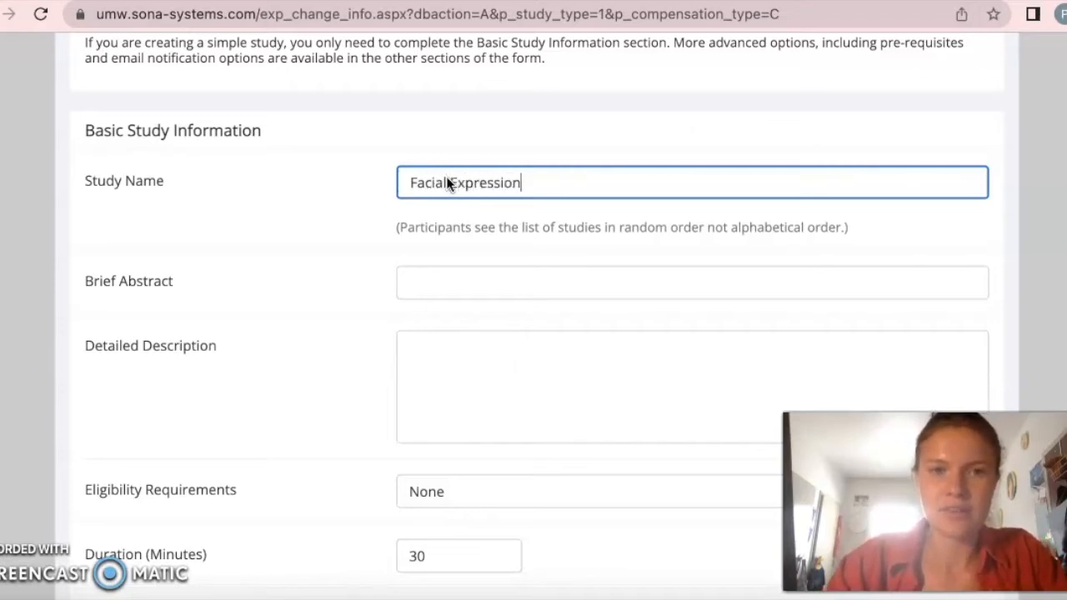
type("s and GSR")
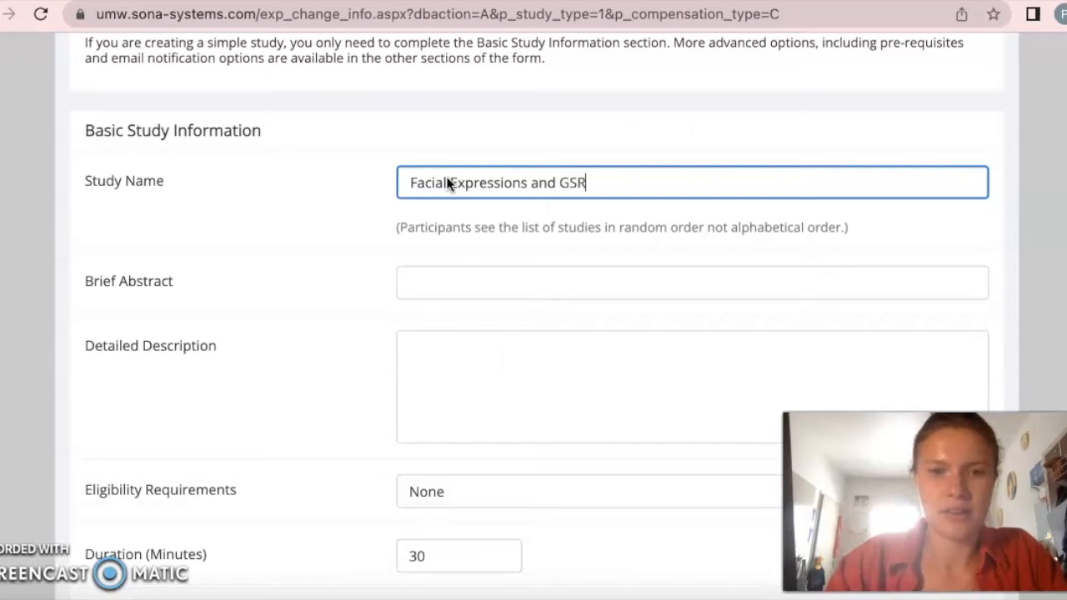
left_click(468, 320)
- Enter the brief abstract "A study about the processing of emotional facial expressions."
scroll(463, 250, "down", 3)
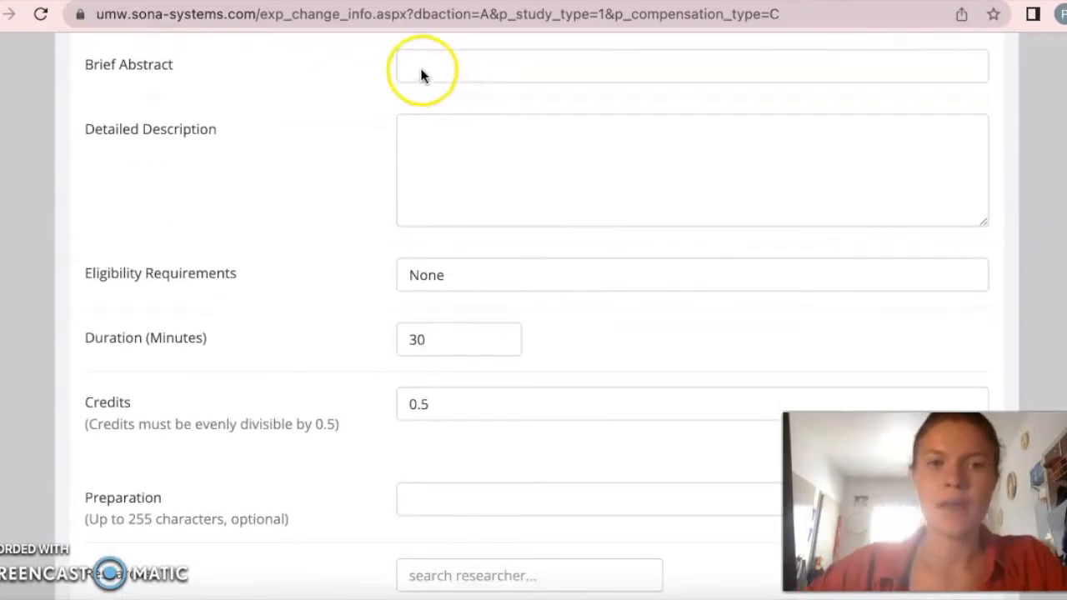
left_click(424, 70)
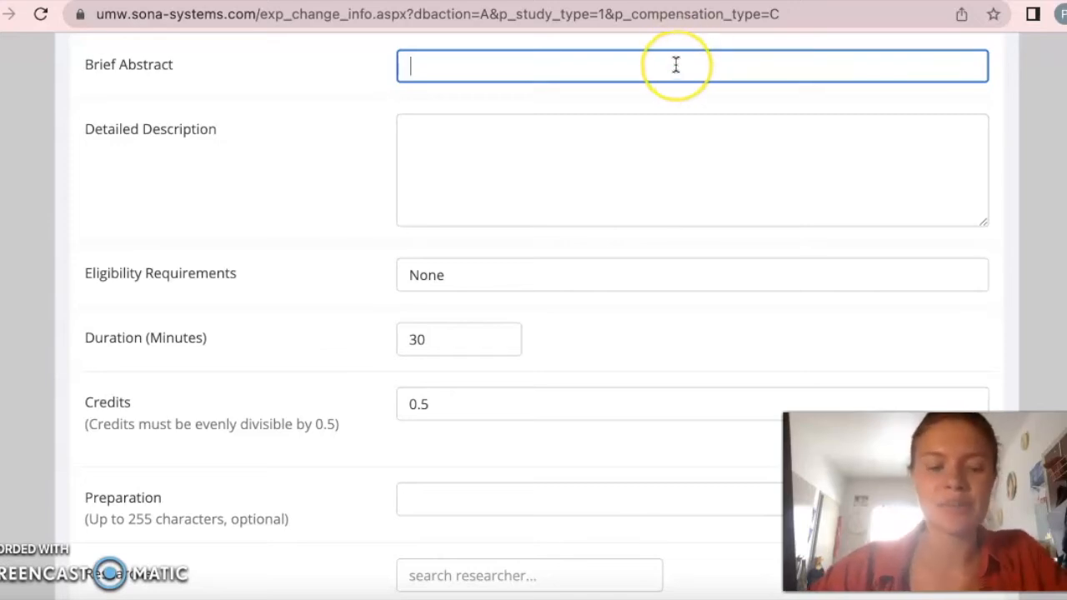
type("A ")
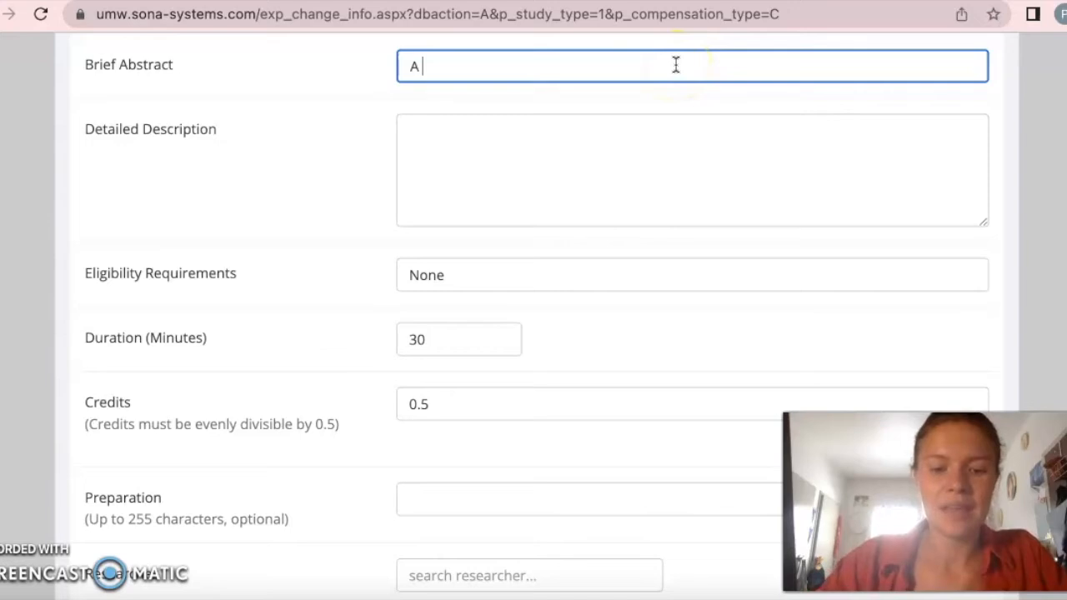
type("study a")
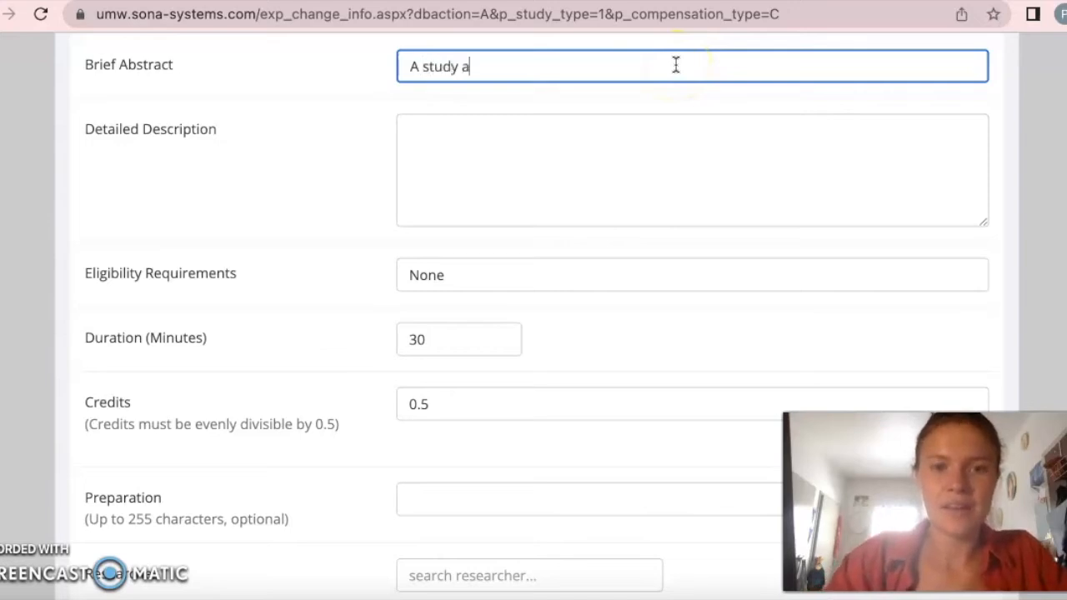
type("bout t")
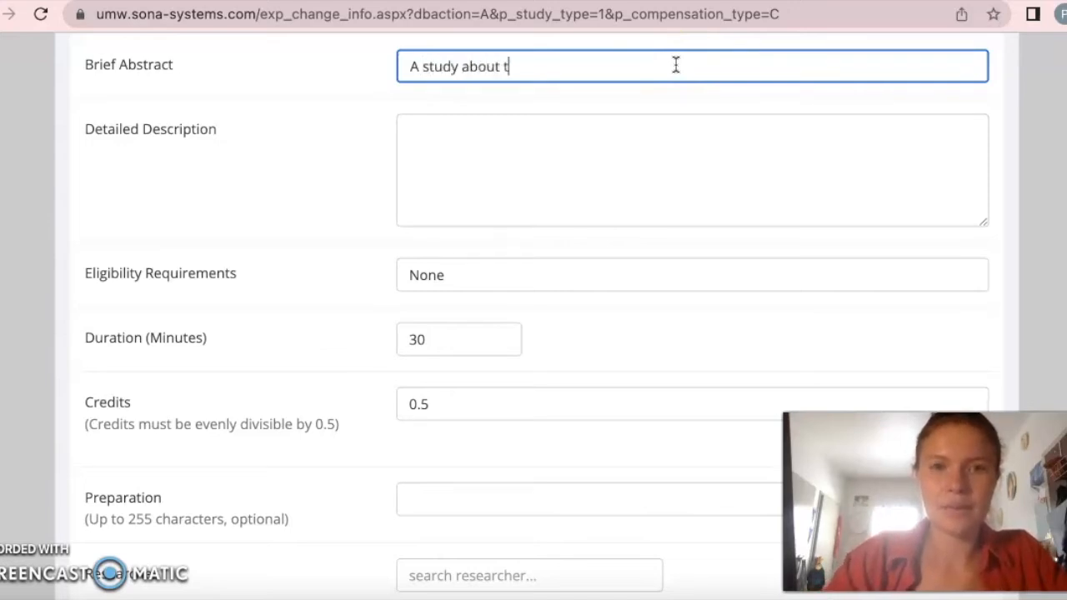
type("he processing of emotion")
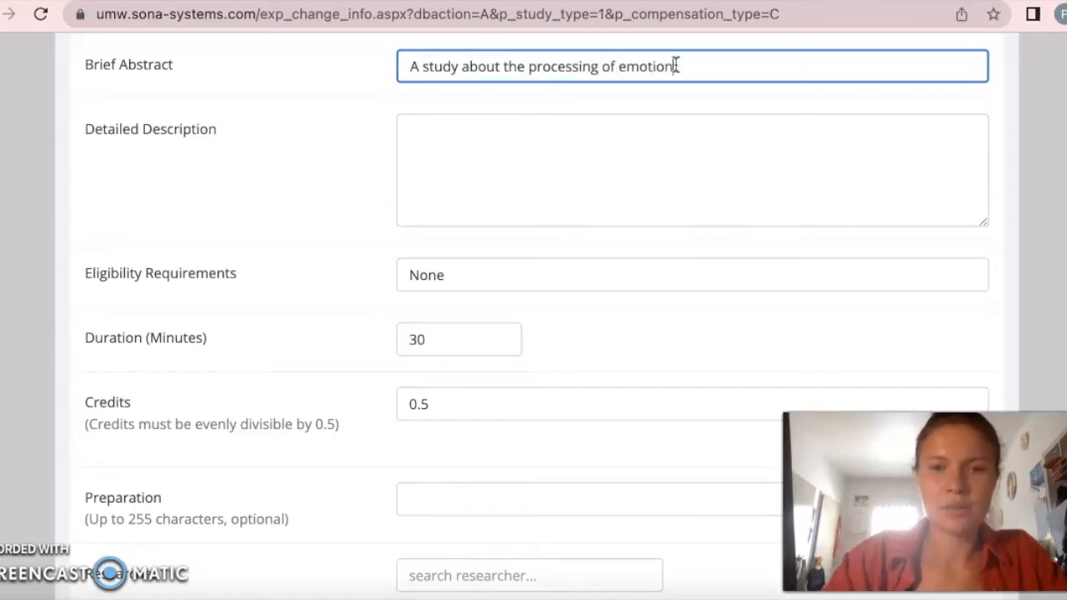
type("al fac")
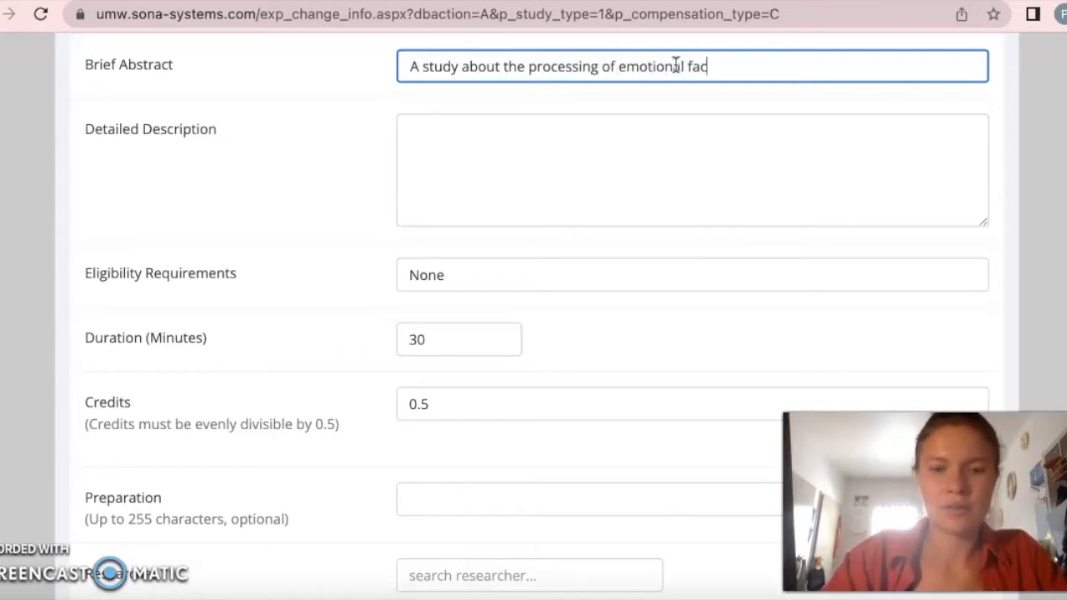
type("ial expres")
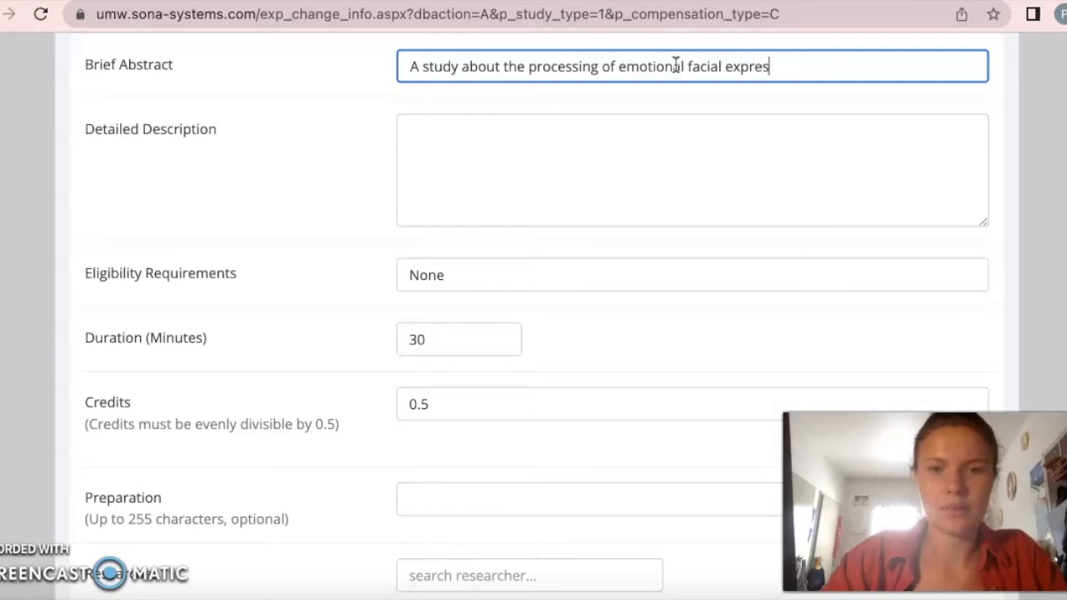
type("sions.")
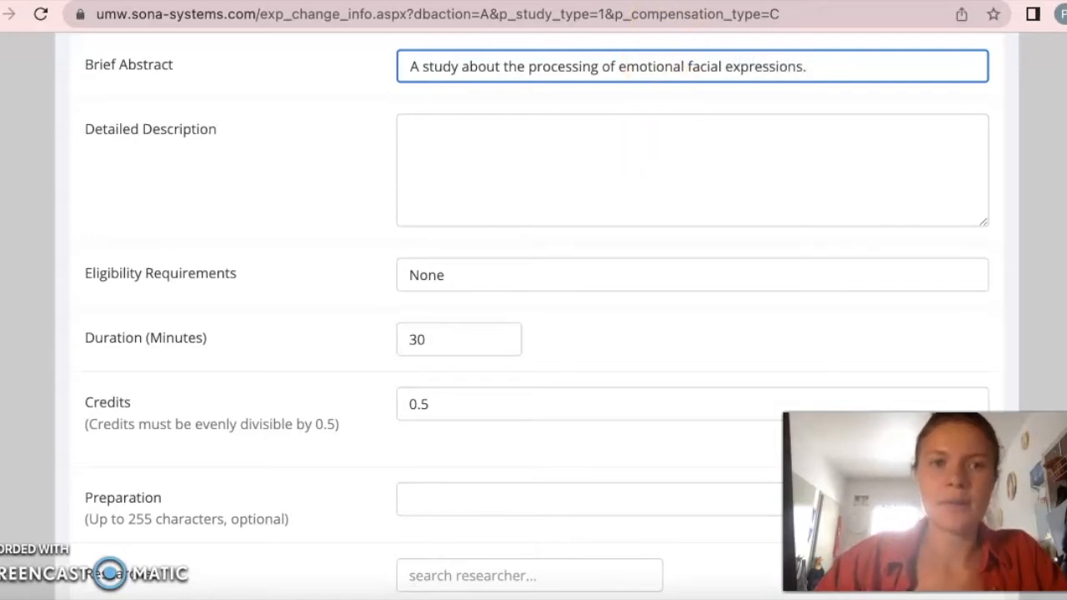
- Enter the detailed description "In this study participants will measure galvanic skin response (small changes in sweat on your fingers)."
left_click(647, 174)
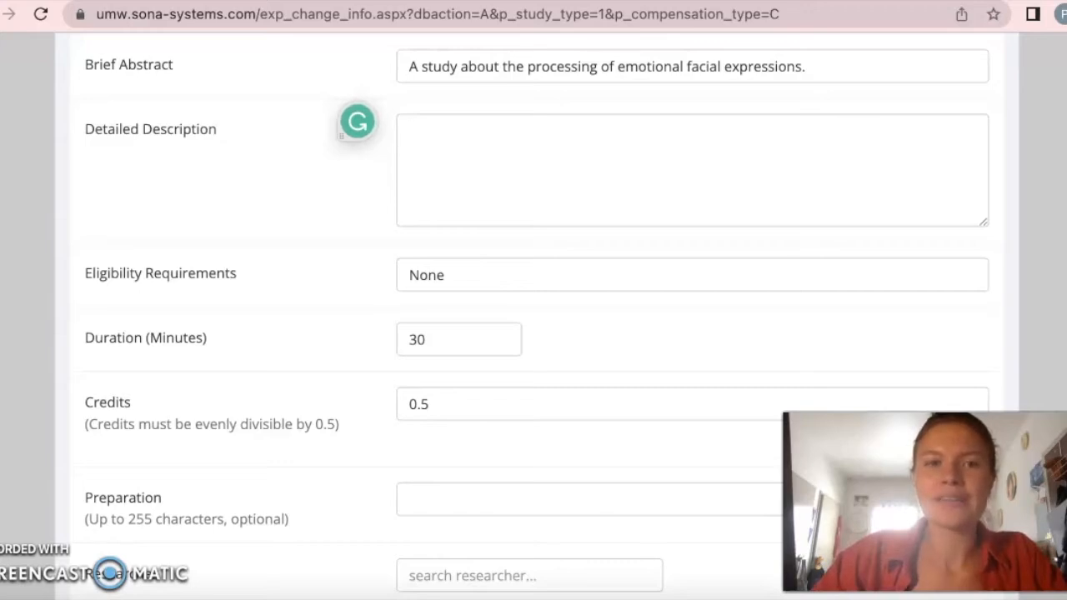
type("In this study participants wi")
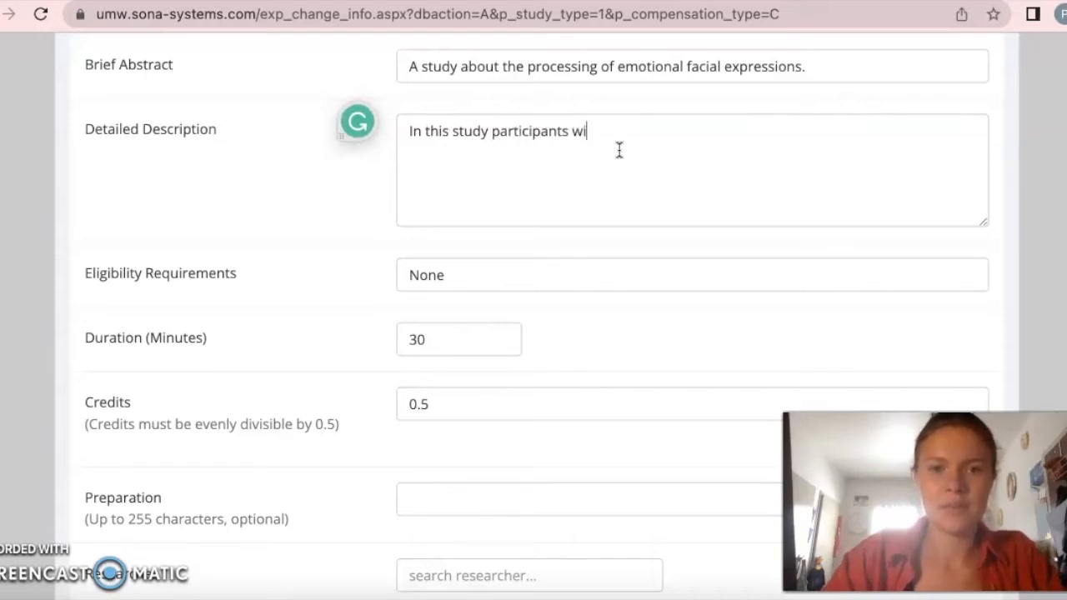
type("ll mea")
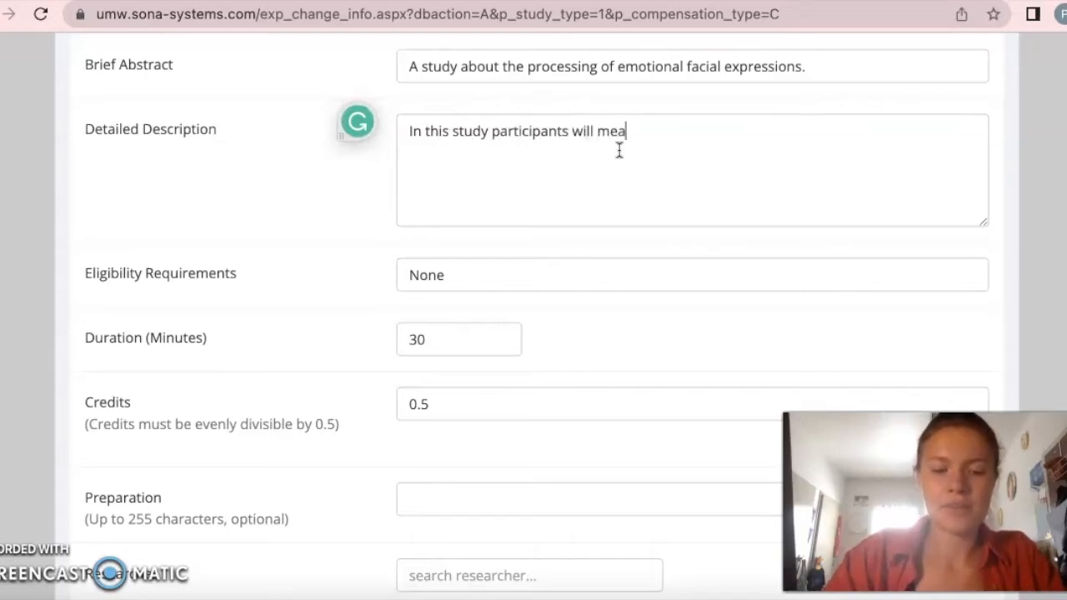
type("sure galvam")
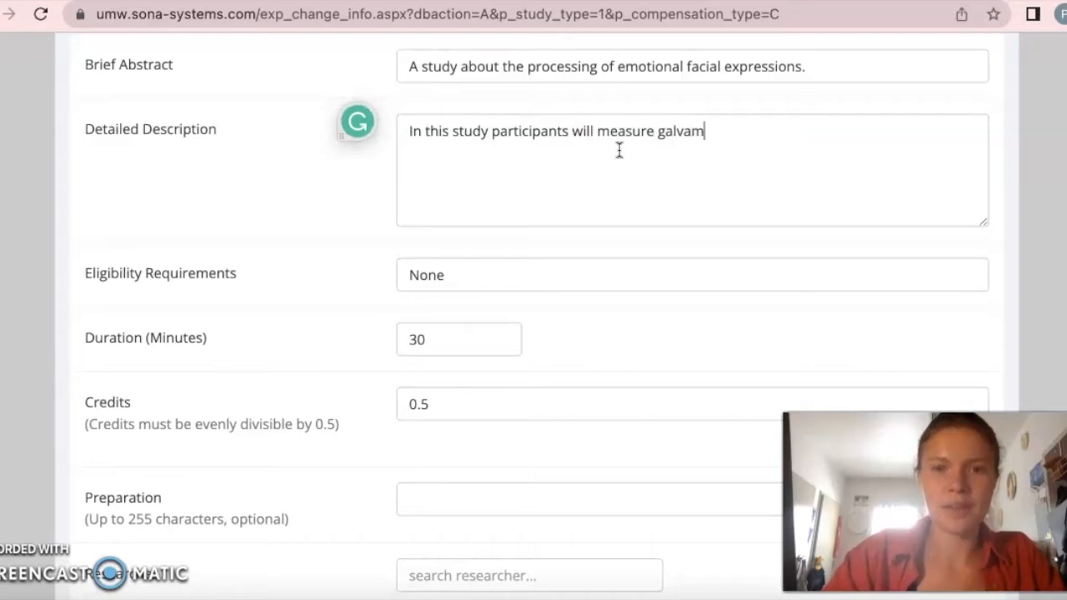
key("BackSpace")
type("ni")
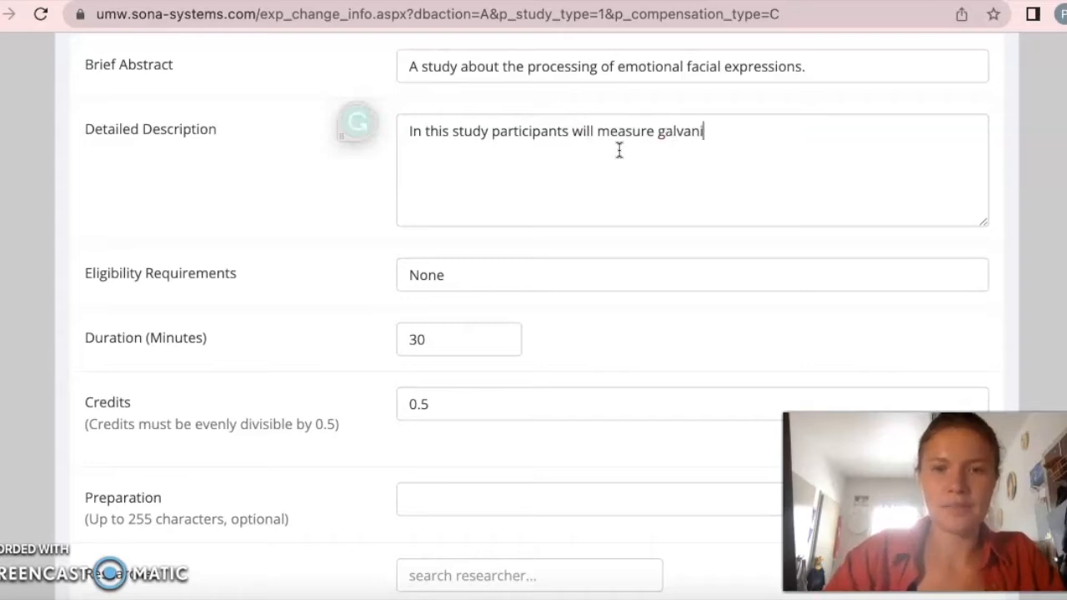
type("c sk")
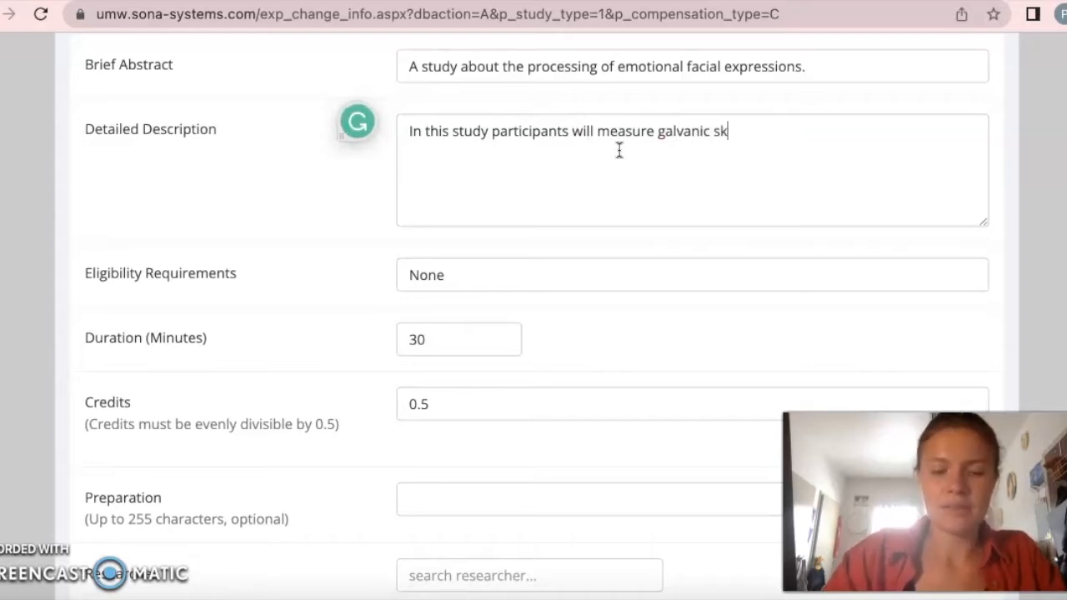
type("in re")
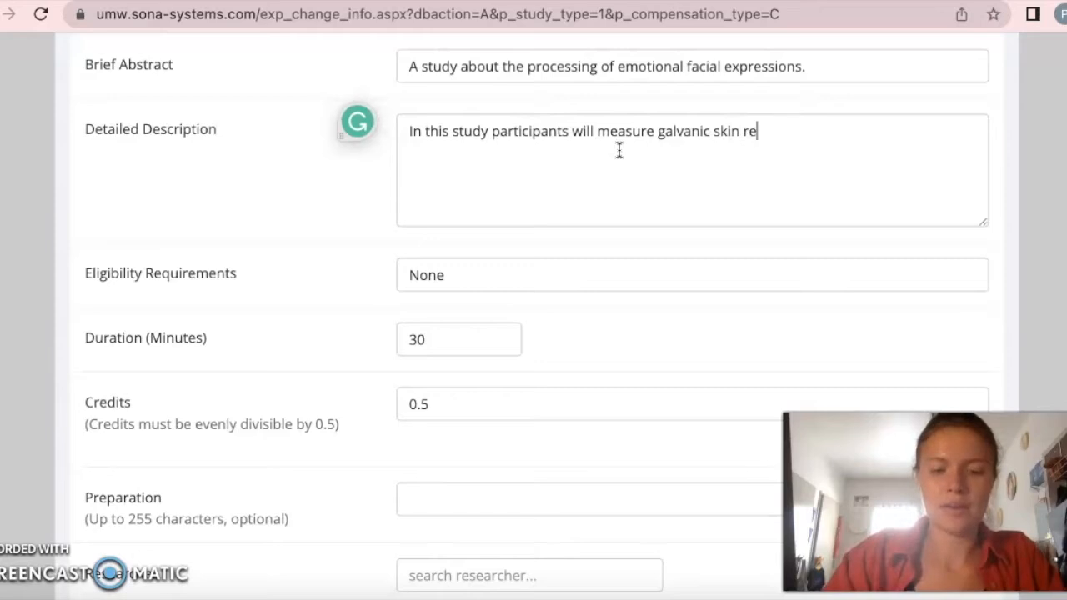
type("sponse (small changes in sweat on ")
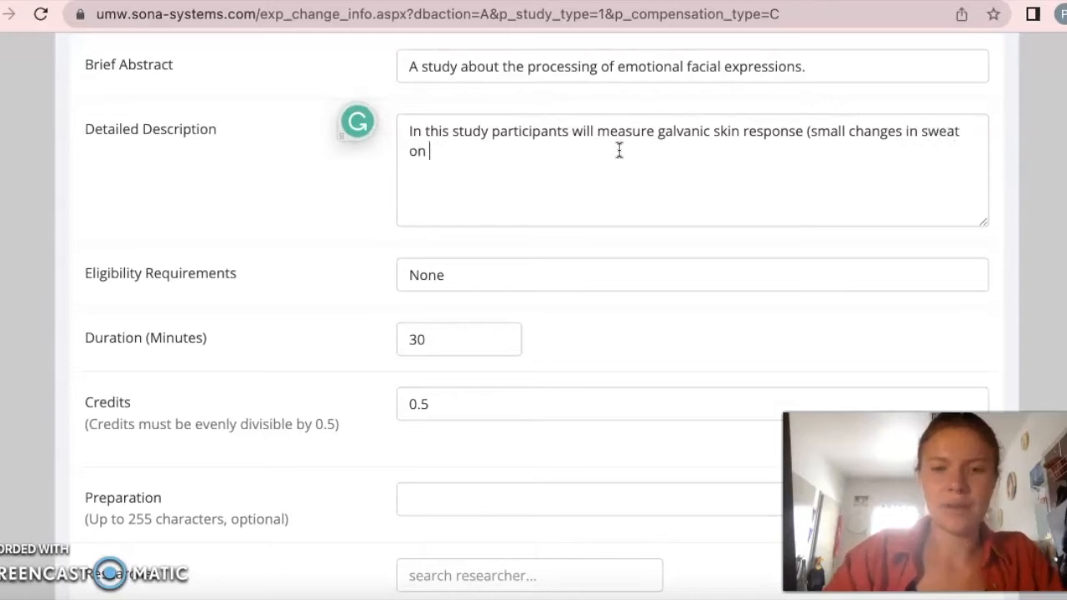
type("your fingers).")
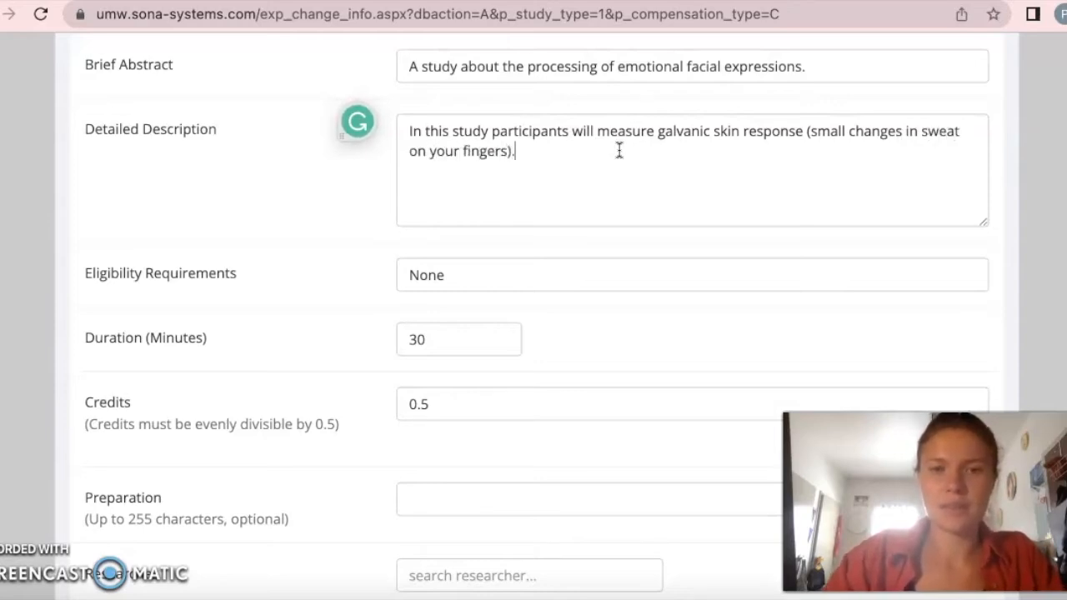
- Replace the eligibility requirements with "must be right-handed"
scroll(546, 250, "down", 1)
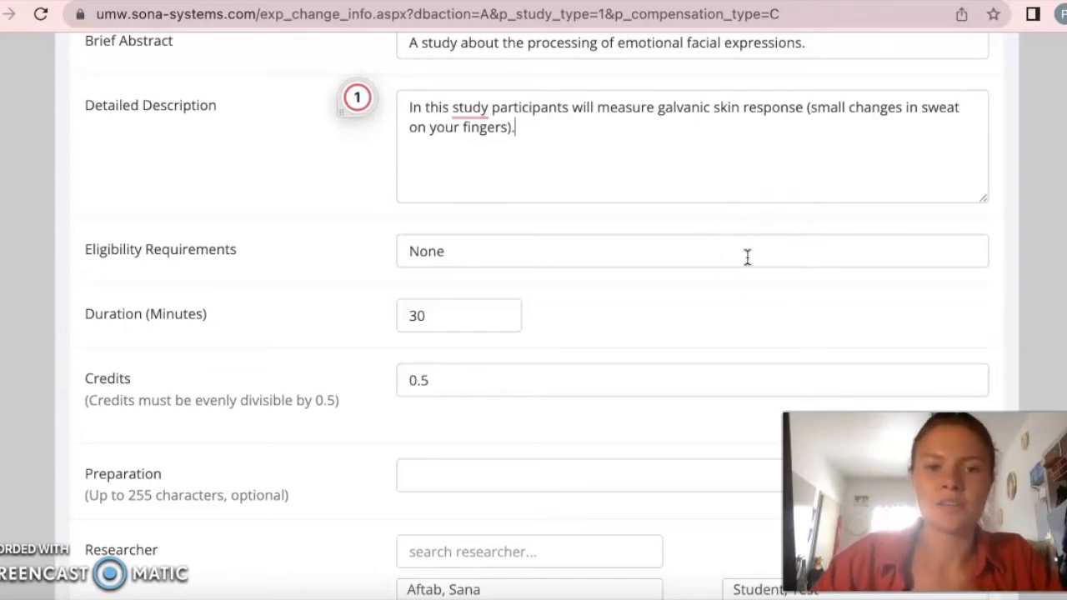
left_click(655, 265)
double_click(654, 264)
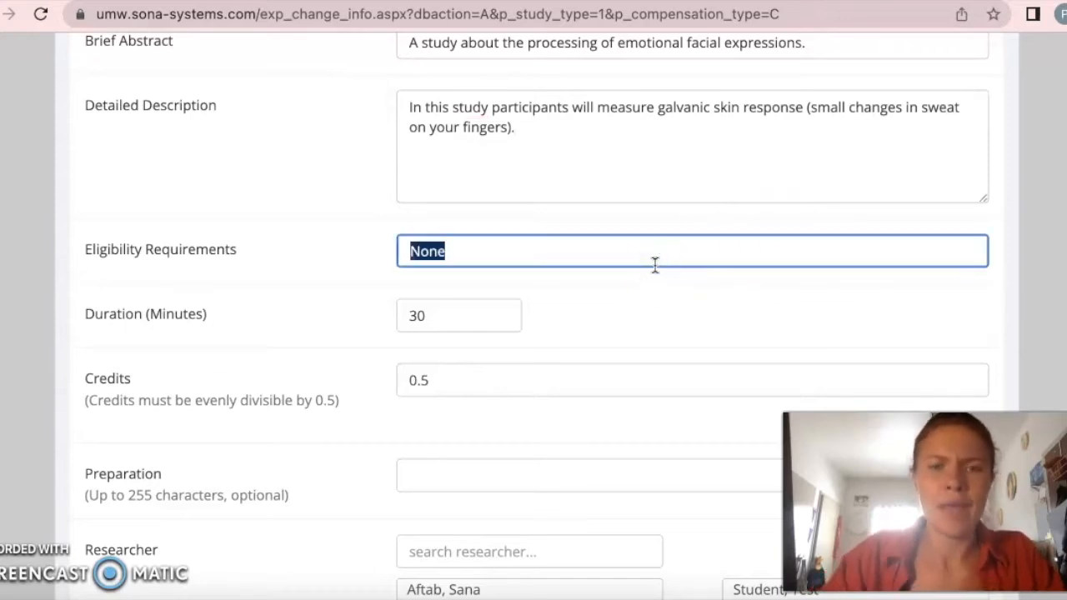
type("must be right-handed")
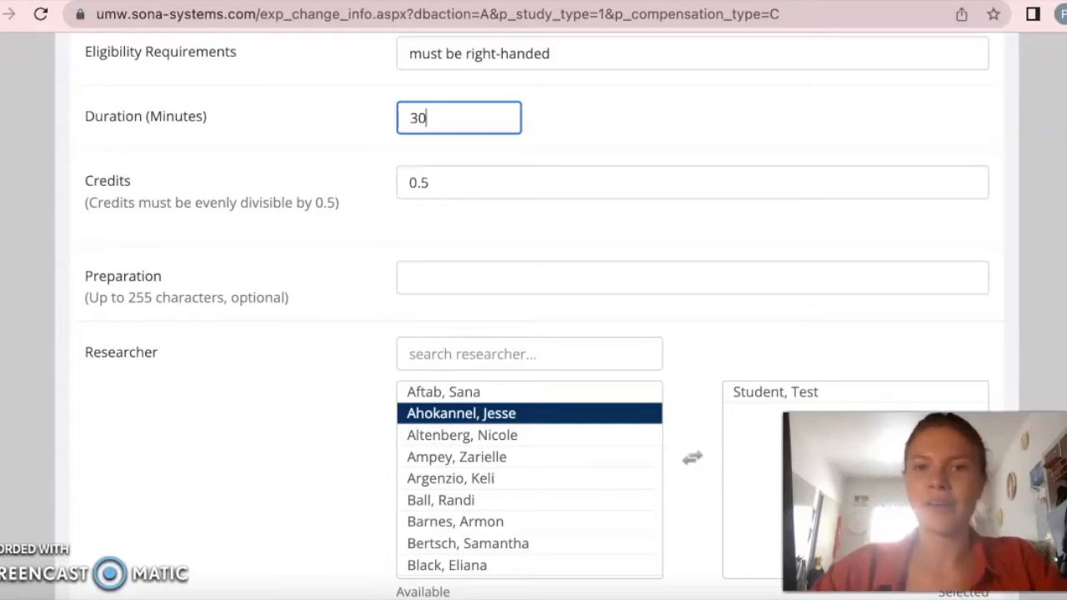
- Enter the preparation instruction "Don't drink caffeine 4 hours before participating in this study."
scroll(533, 316, "down", 1)
scroll(533, 316, "up", 1)
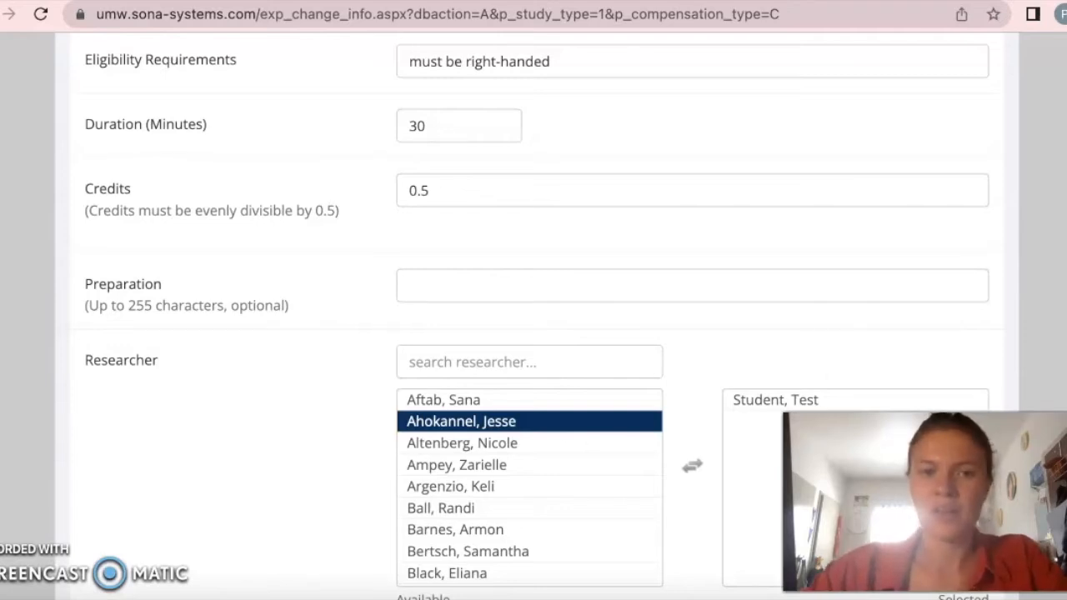
scroll(534, 317, "down", 1)
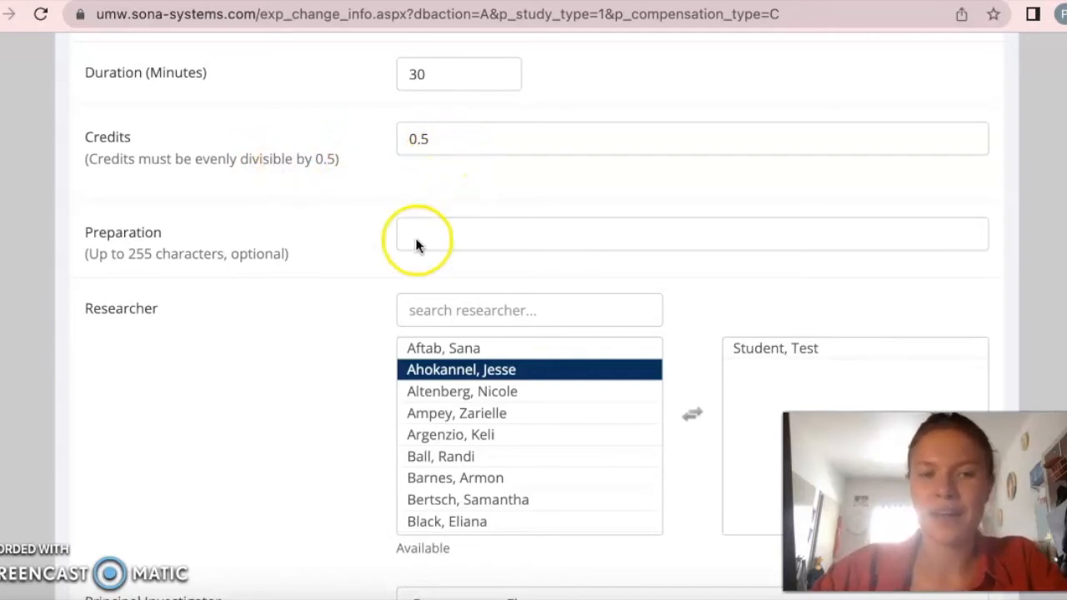
scroll(415, 245, "down", 1)
left_click(440, 167)
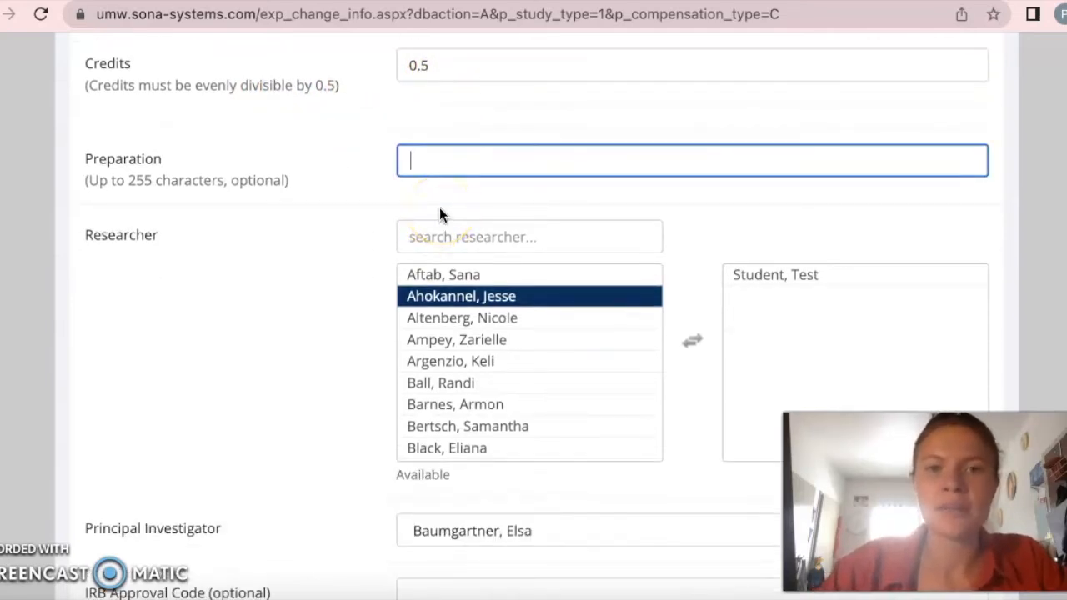
left_click(481, 161)
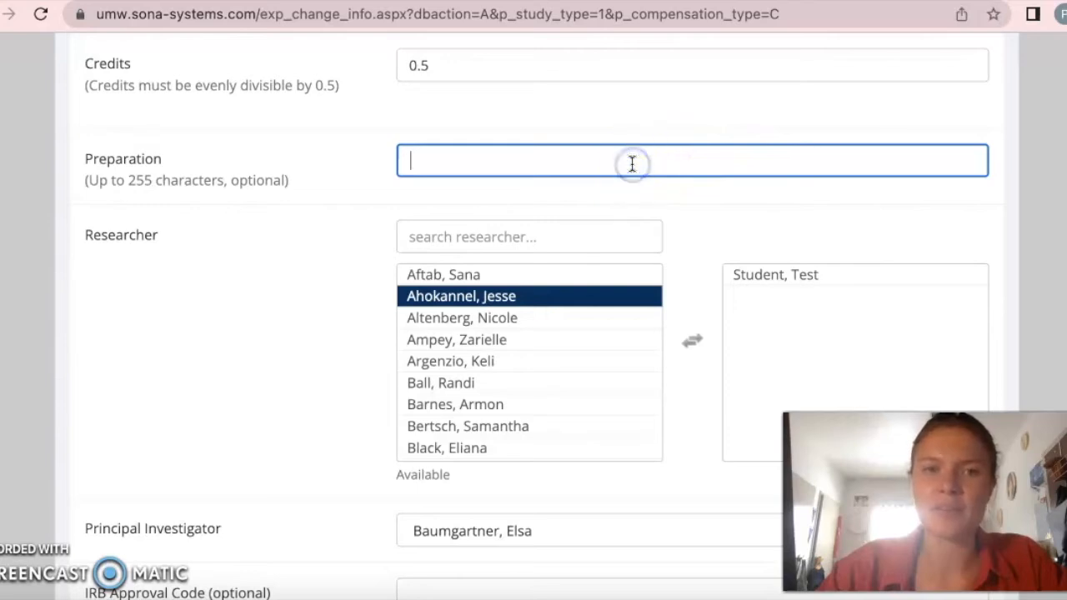
type("Don't drink d")
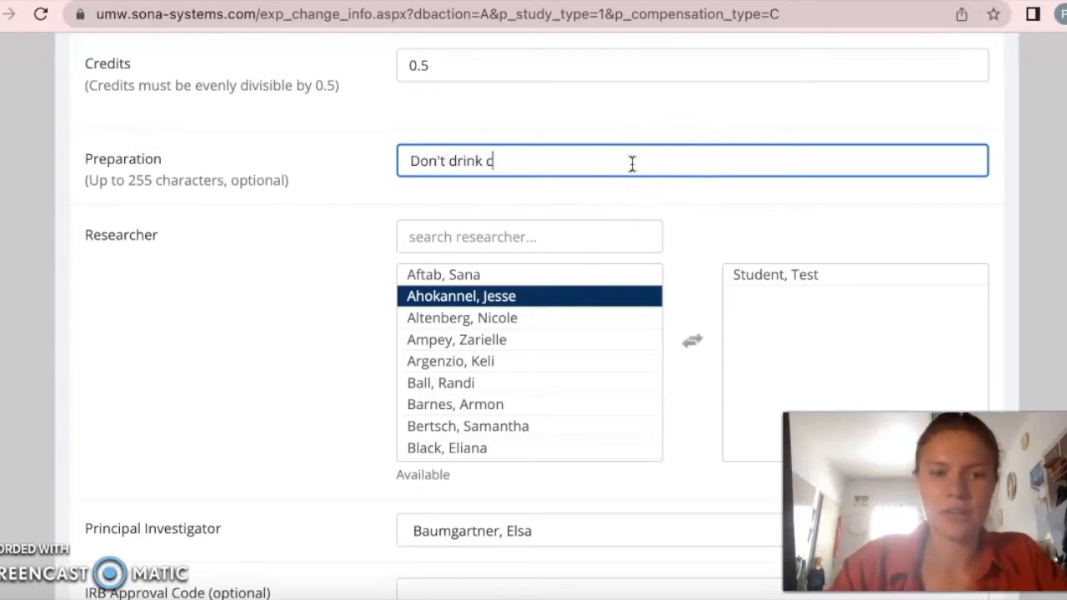
type("affeine")
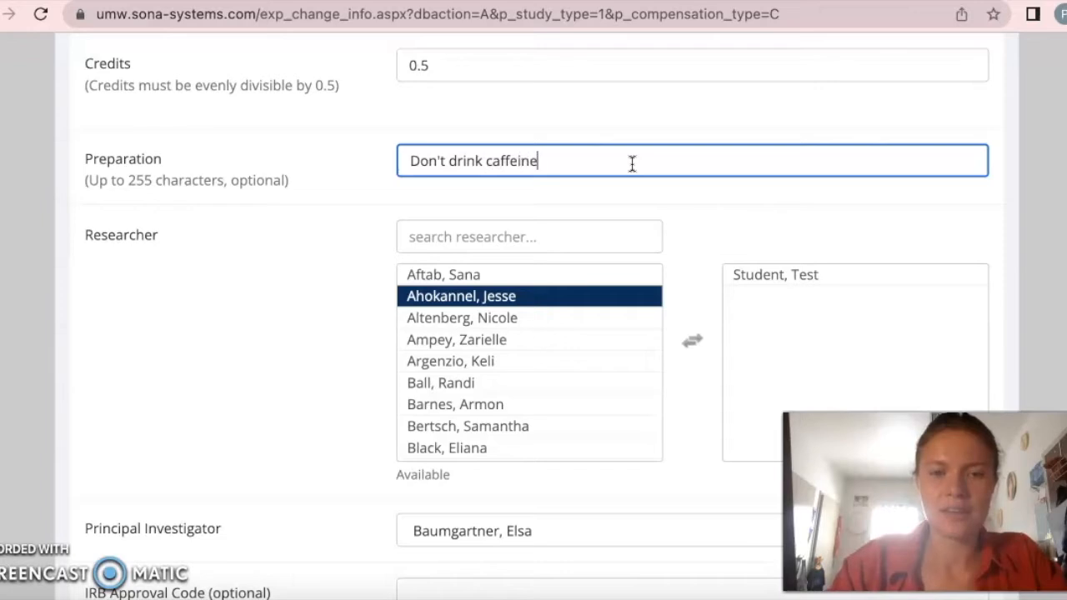
type(" 4 hours before participating in this study.")
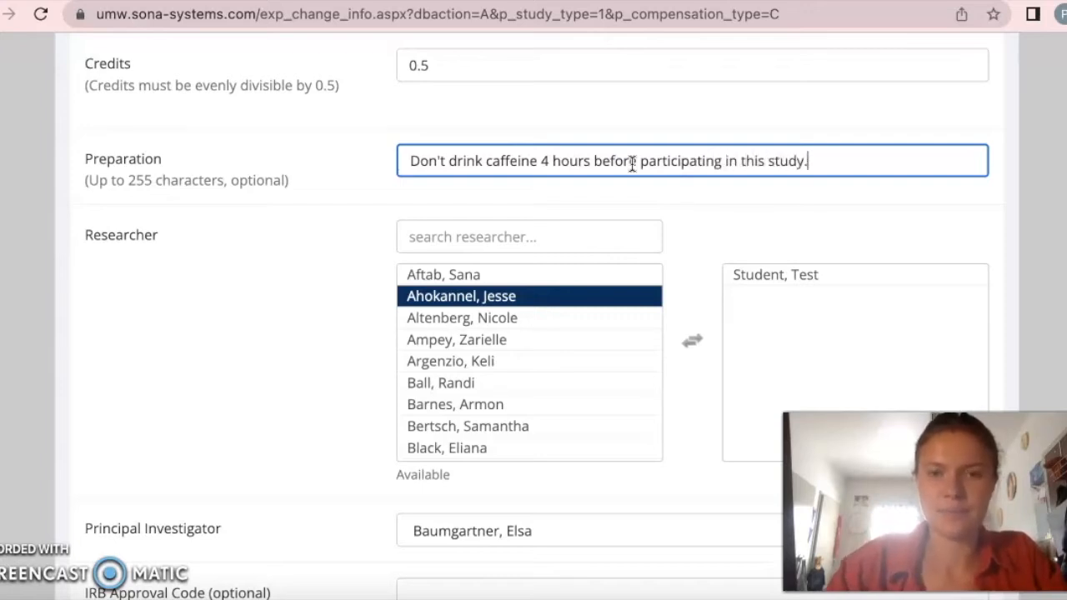
key("Tab")
- Add another available researcher to the study's selected researchers, and remove that researcher again
scroll(201, 250, "down", 2)
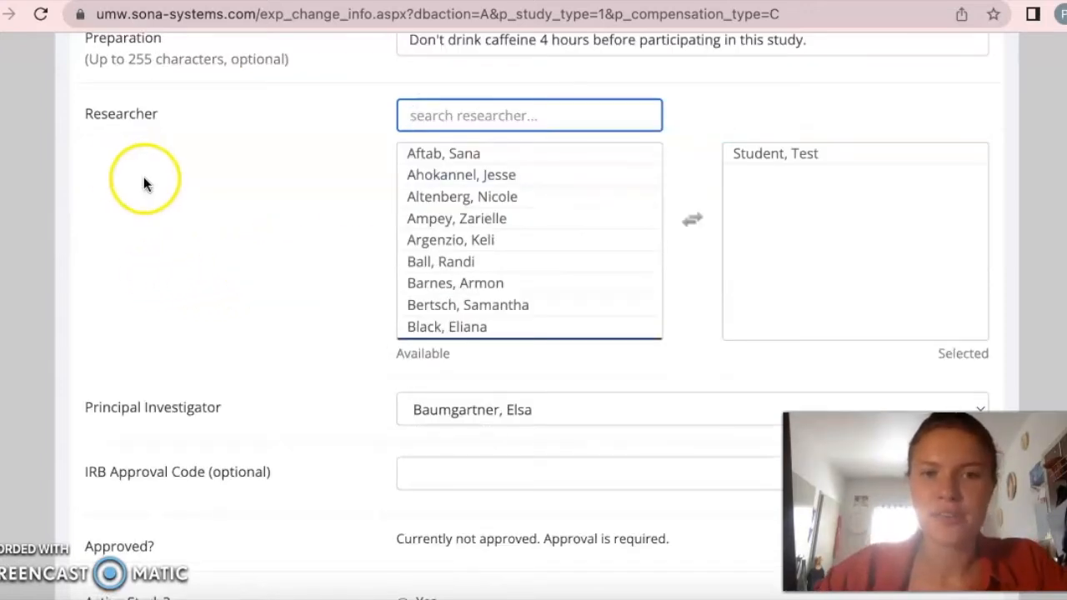
left_click(519, 154)
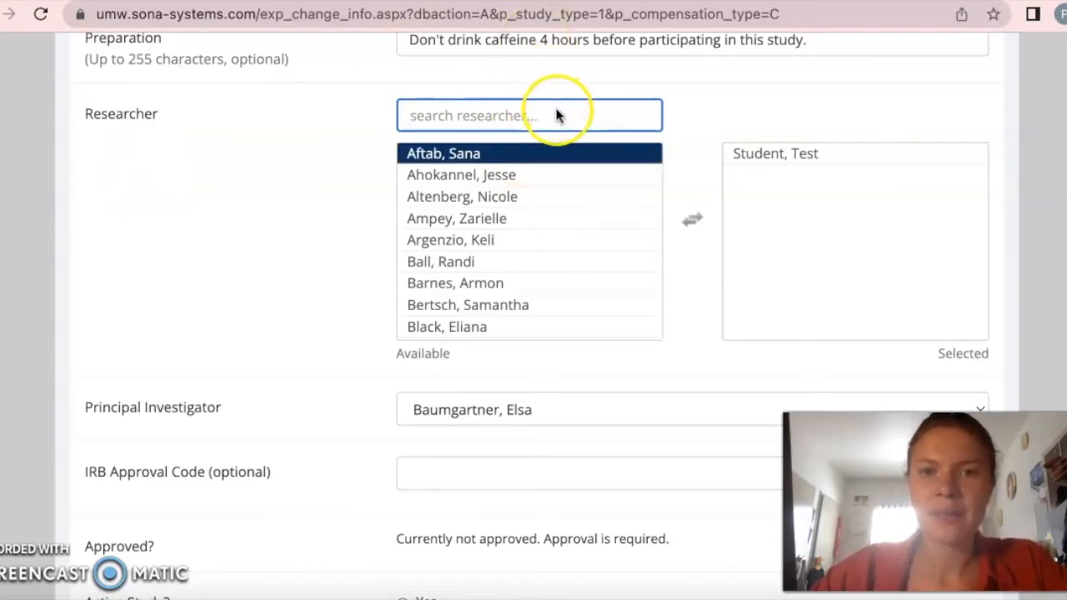
left_click(572, 172)
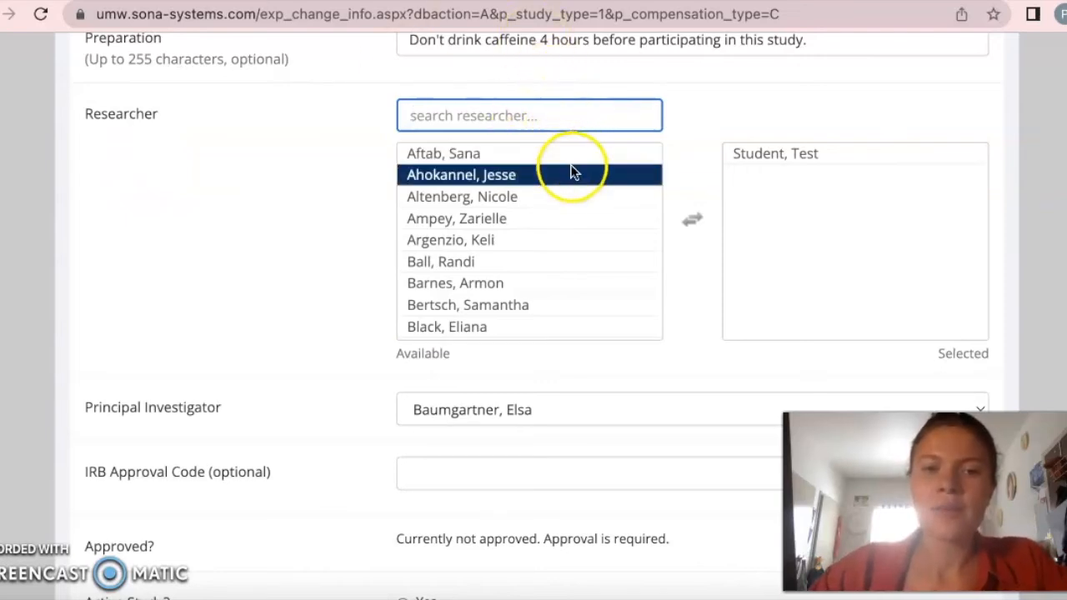
left_click(602, 113)
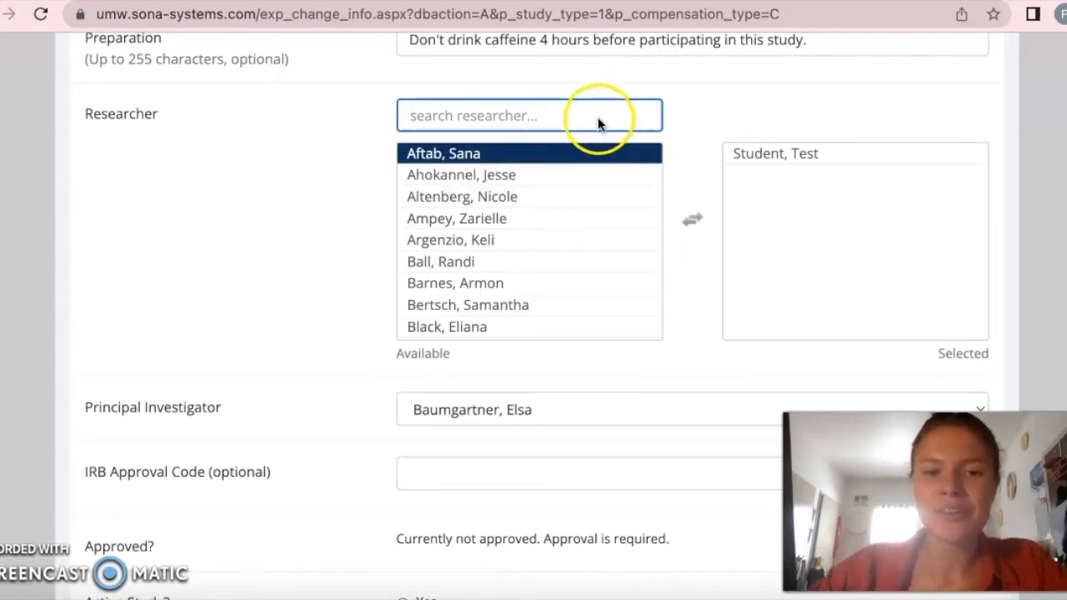
left_click(542, 285)
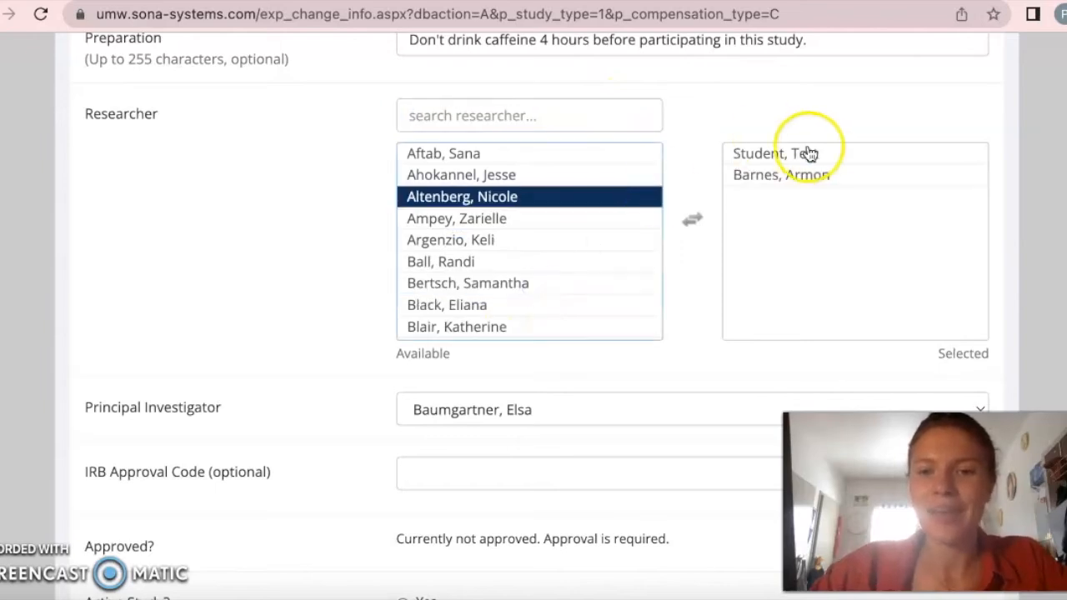
left_click(805, 177)
double_click(810, 180)
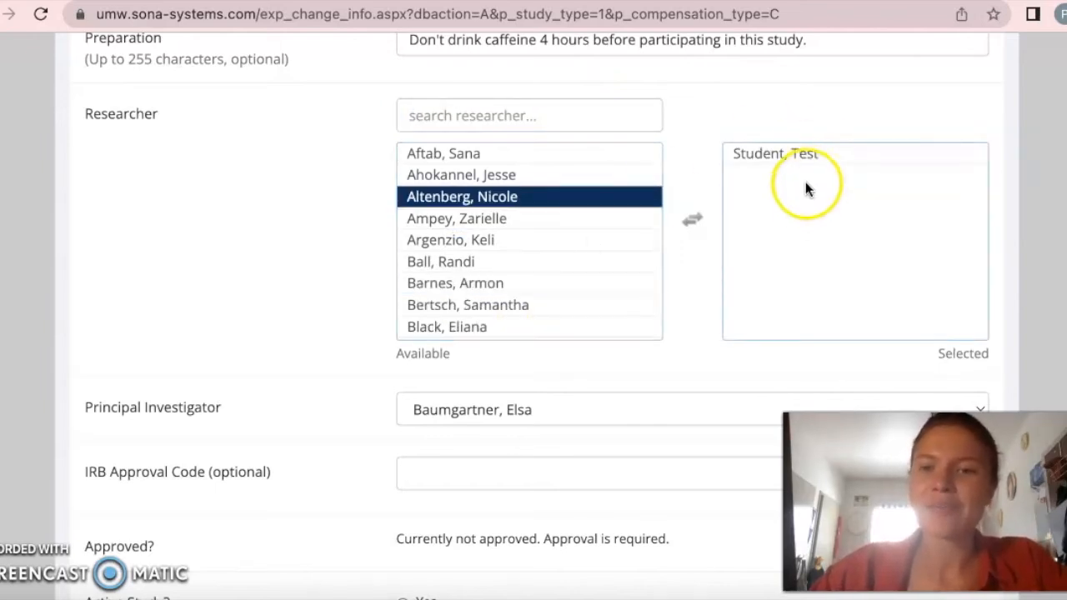
- Look over the available principal investigators for the study without choosing a different one
scroll(790, 244, "down", 2)
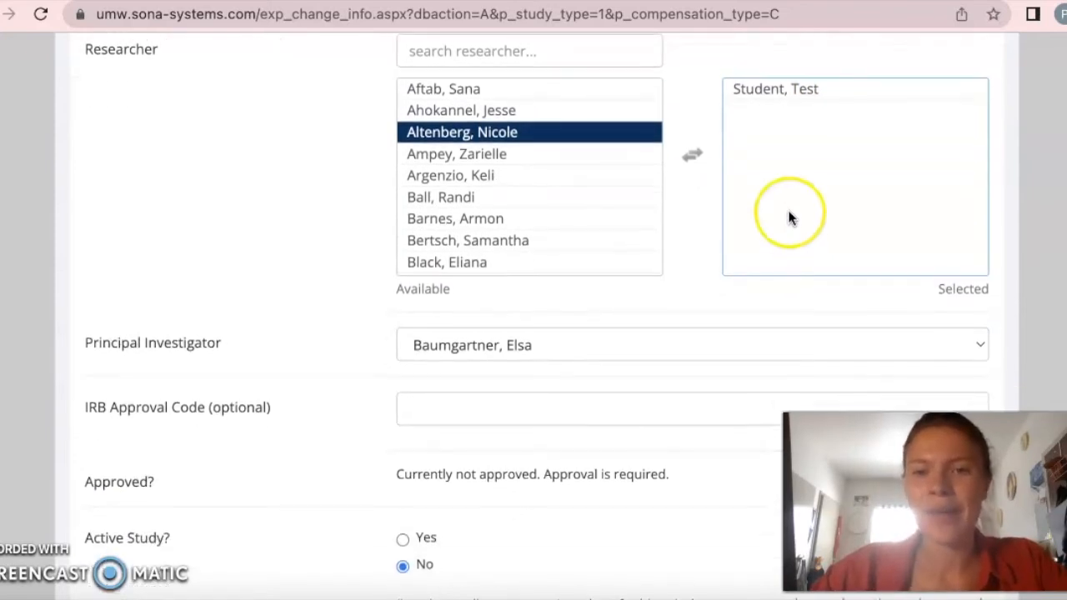
scroll(788, 216, "down", 4)
left_click(559, 190)
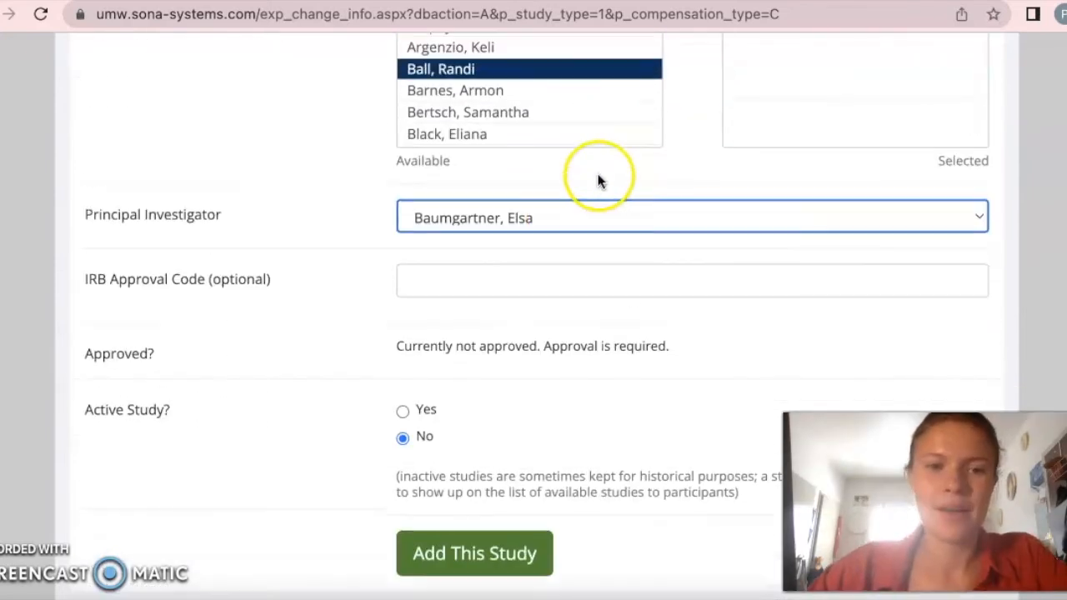
scroll(598, 179, "up", 1)
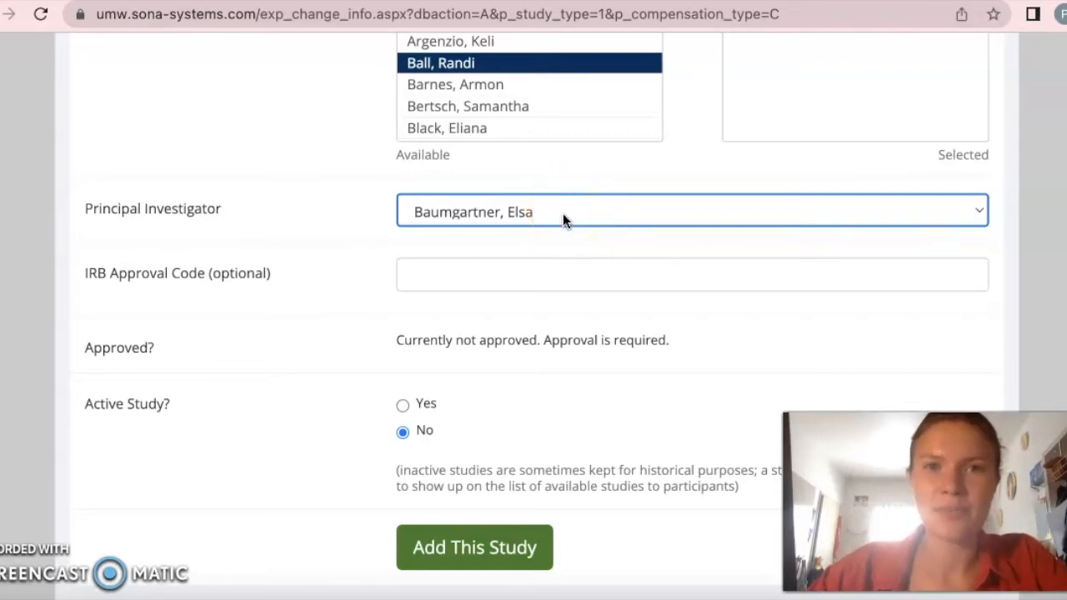
left_click(564, 210)
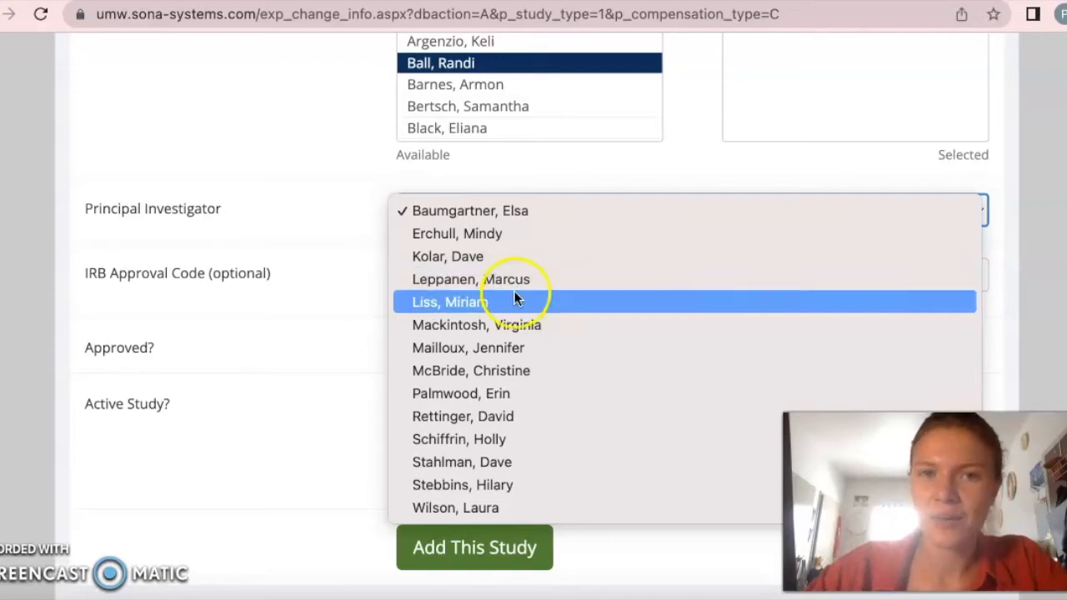
left_click(297, 355)
- Set the Active Study option to Yes
scroll(297, 355, "down", 2)
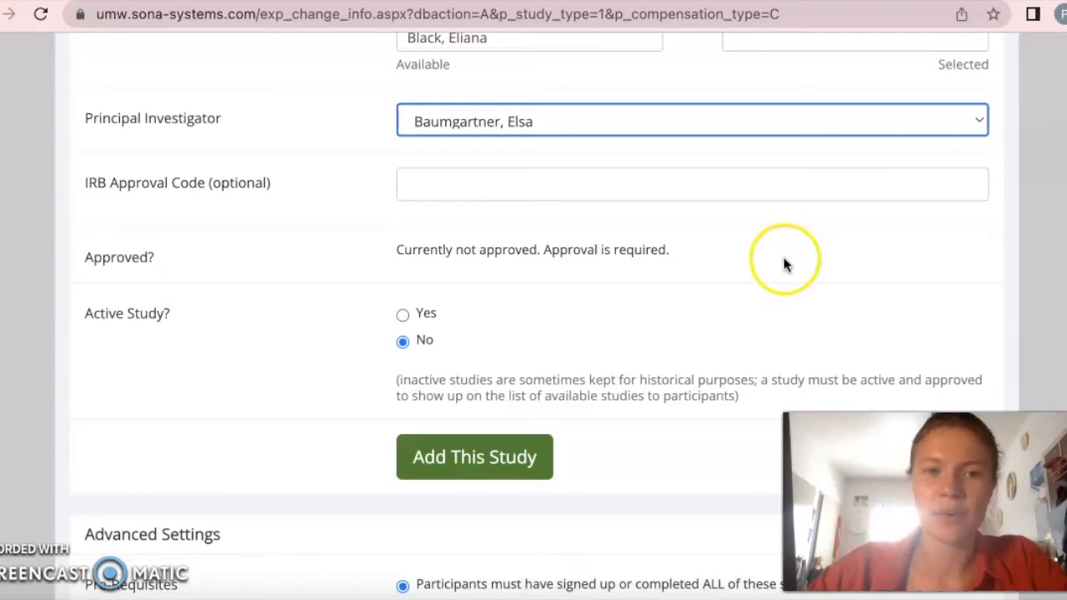
scroll(781, 261, "down", 3)
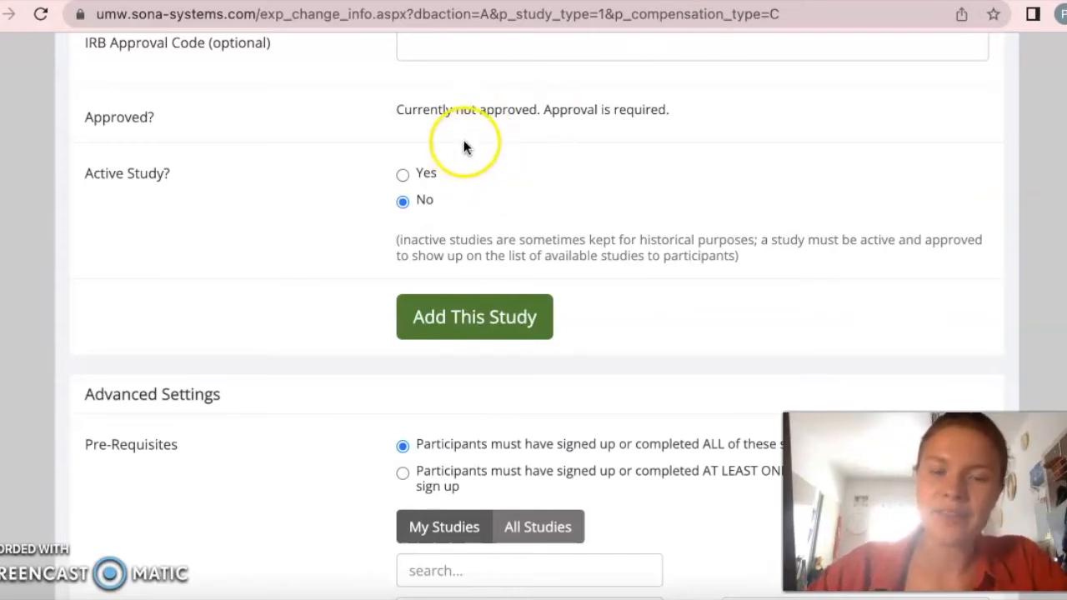
left_click(403, 174)
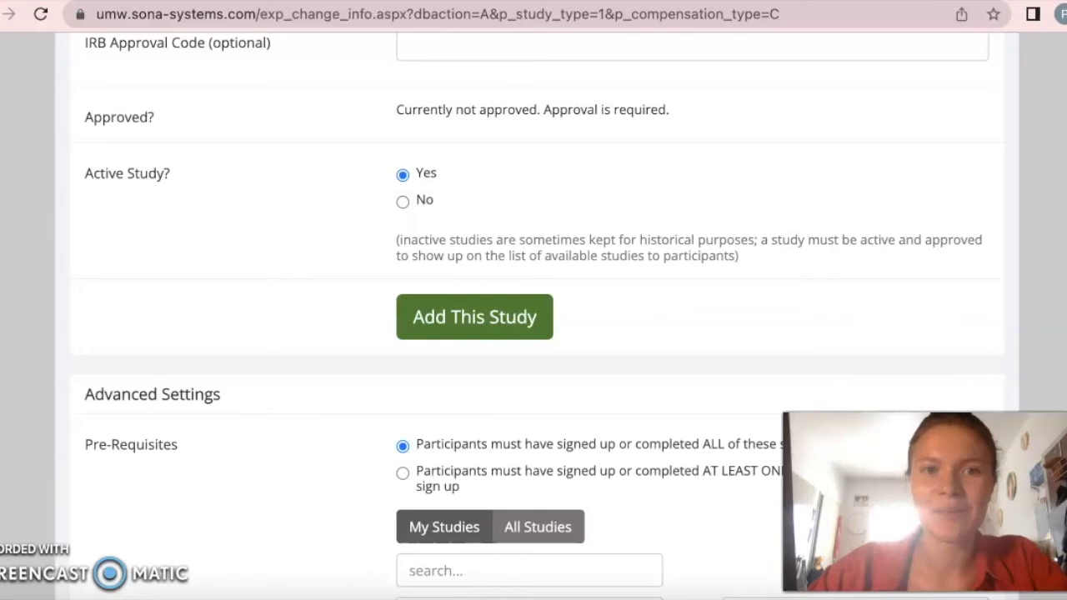
- Examine the advanced settings for pre-requisites, disqualifiers and the PSYC 100 sections available as course restrictions
scroll(763, 142, "down", 1)
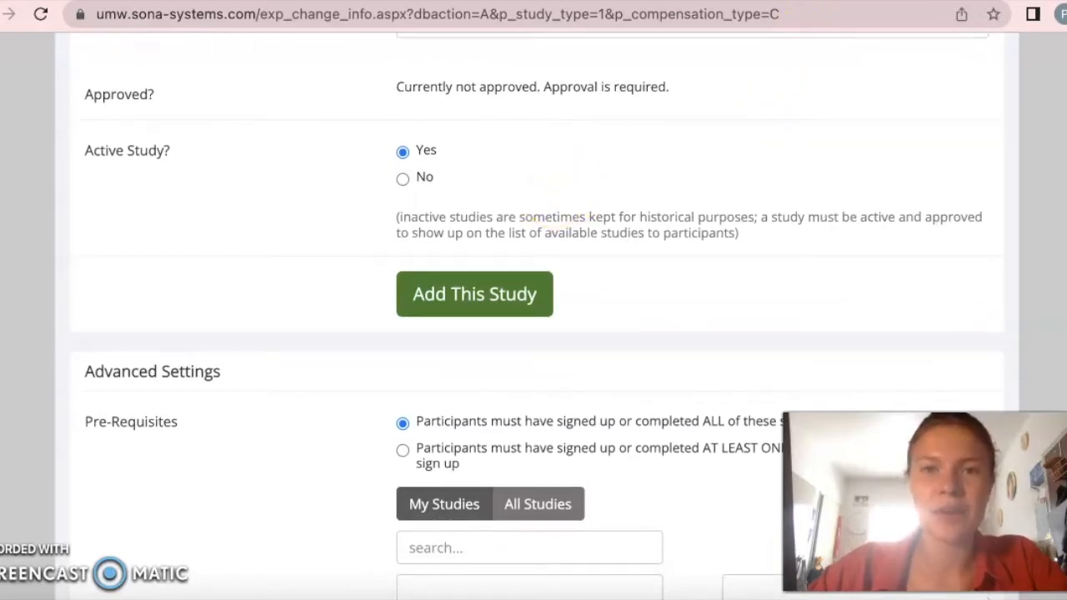
scroll(831, 175, "down", 3)
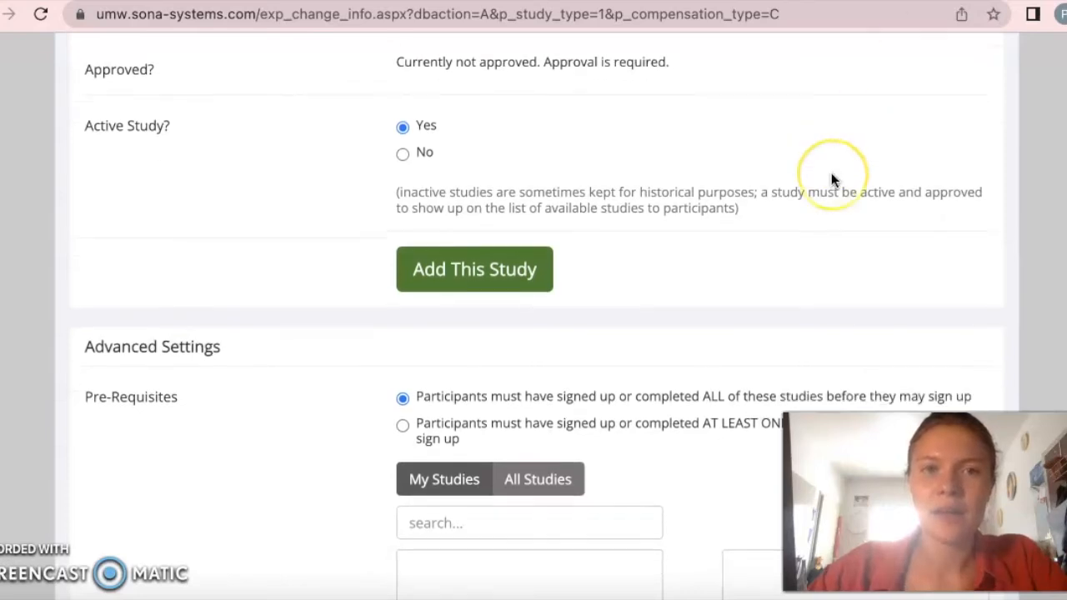
scroll(831, 181, "down", 1)
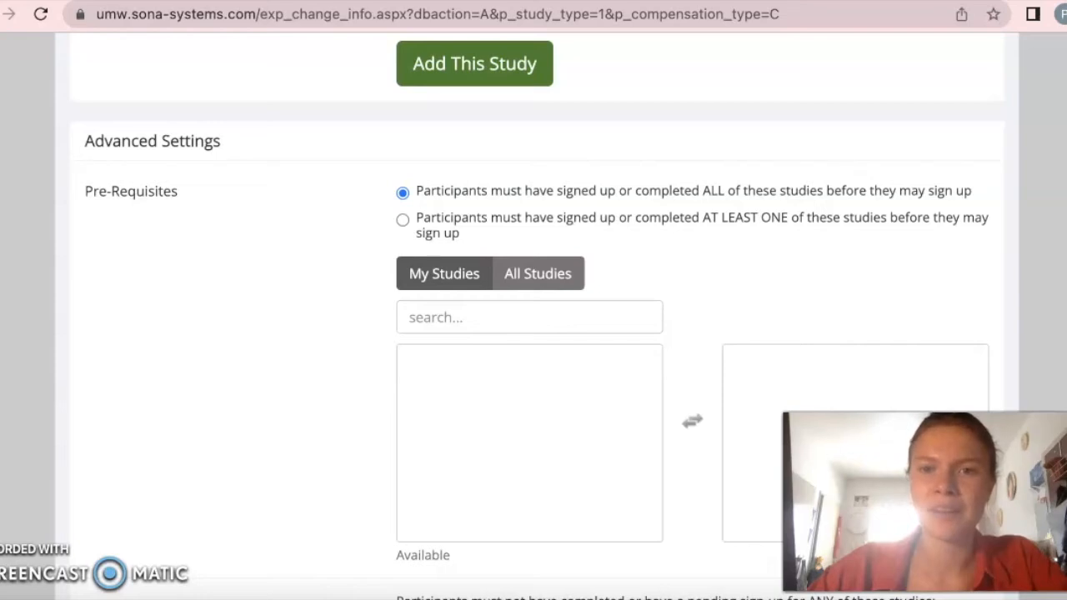
scroll(666, 298, "down", 5)
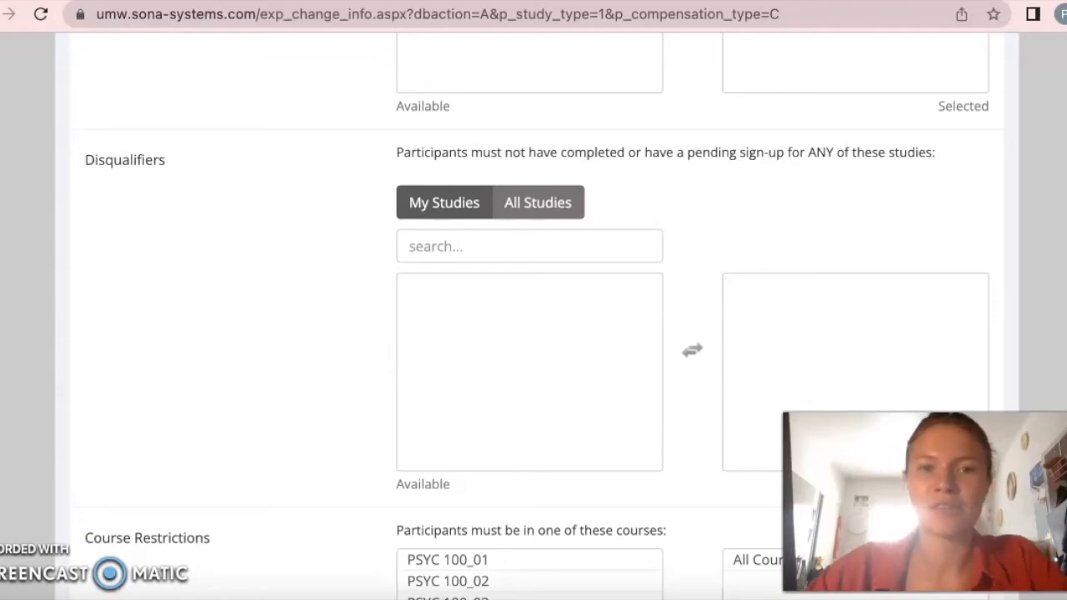
scroll(779, 150, "down", 3)
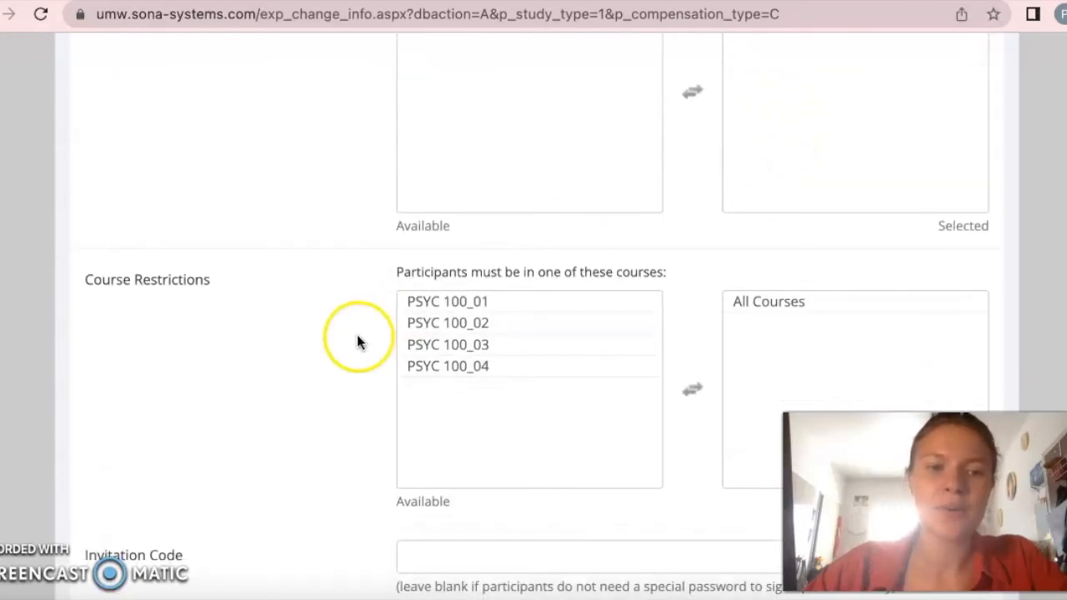
left_click(419, 327)
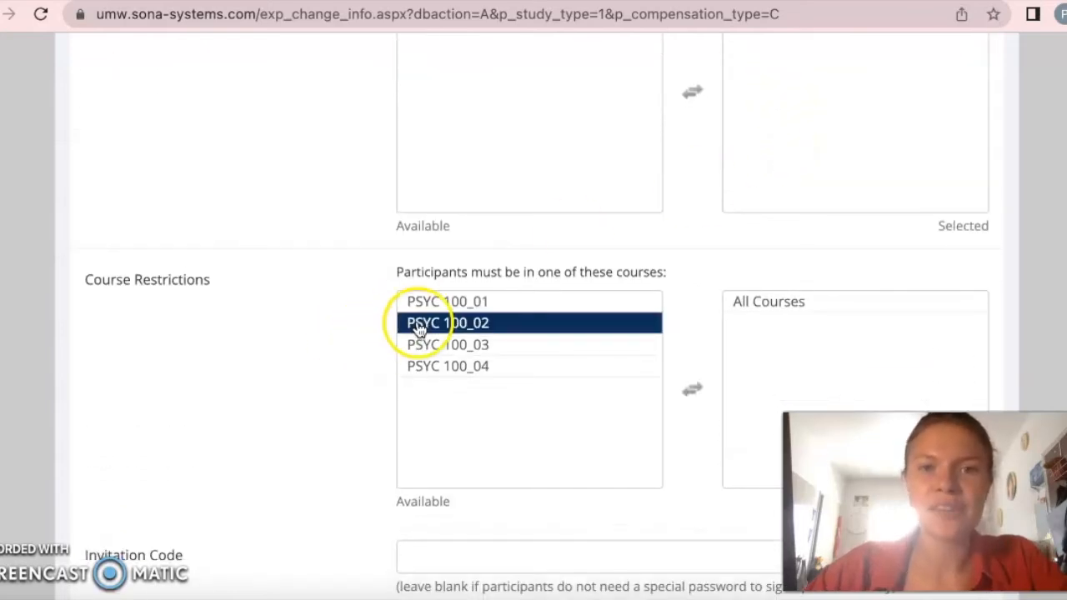
left_click(425, 302)
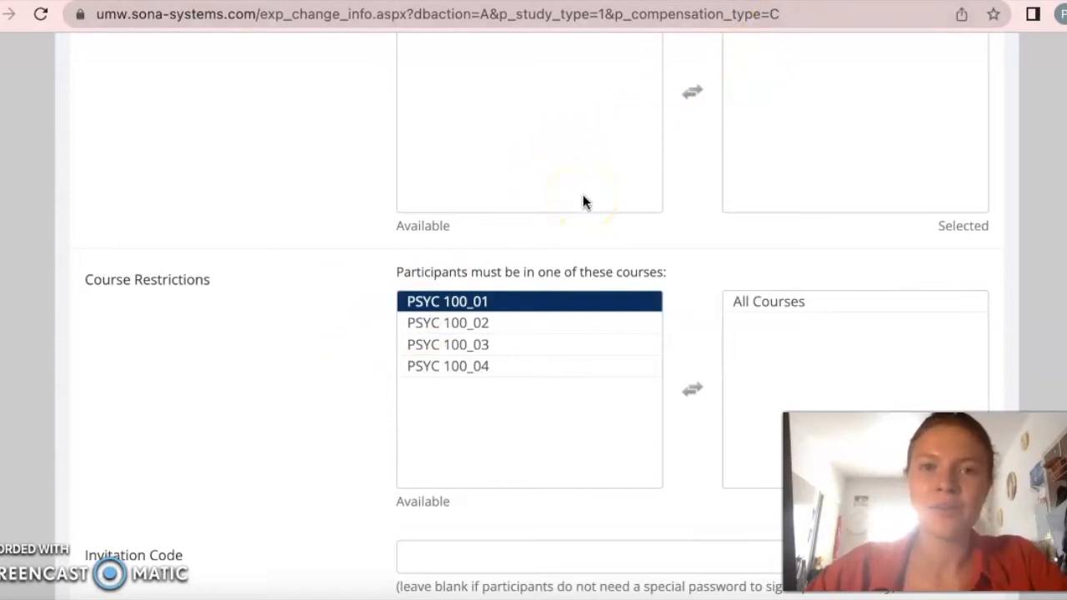
scroll(583, 198, "down", 3)
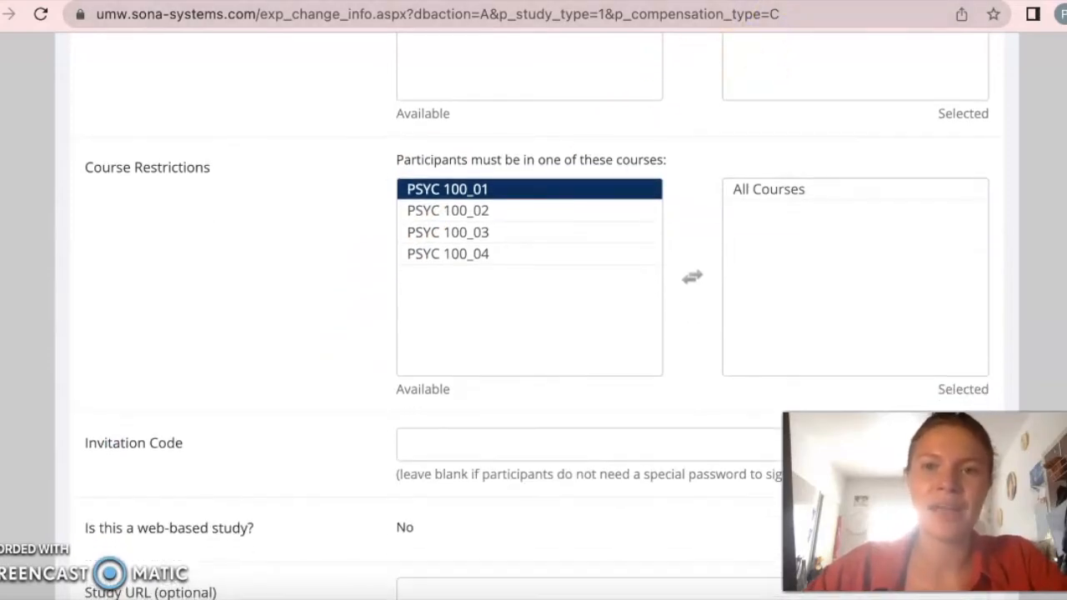
left_click(450, 253)
- Add the study to the system, keeping the default sign-up, notification and timeslot-level researcher settings and leaving the comments blank
scroll(464, 280, "down", 2)
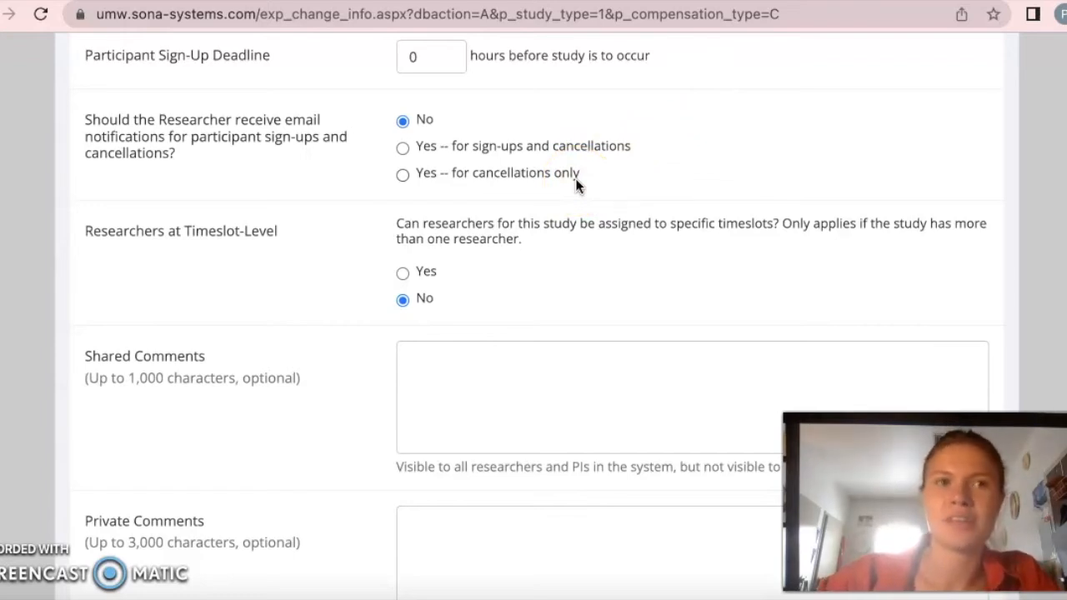
scroll(280, 159, "down", 2)
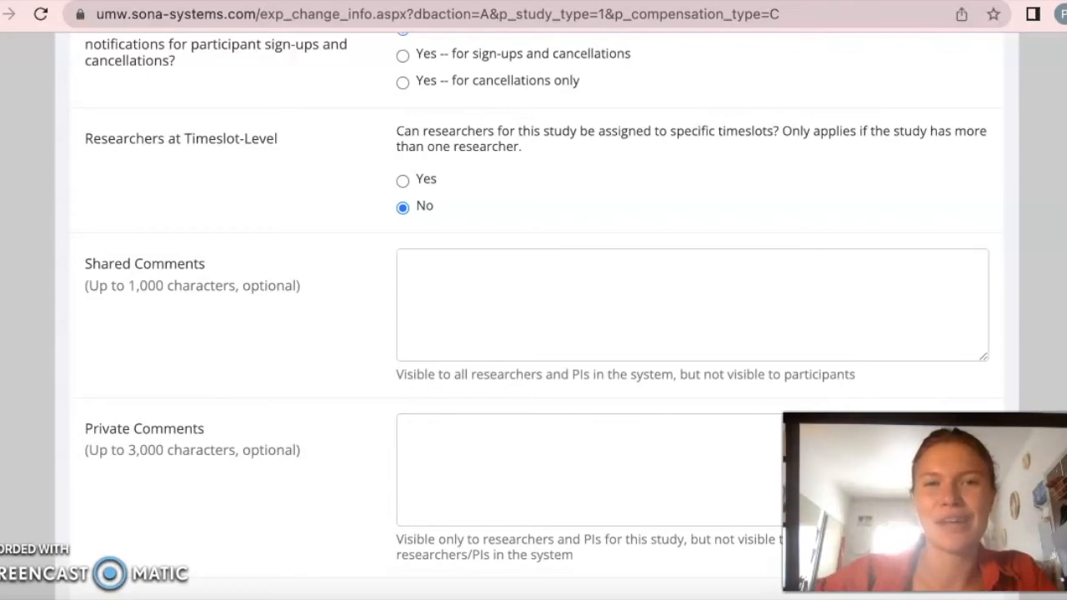
scroll(225, 158, "down", 2)
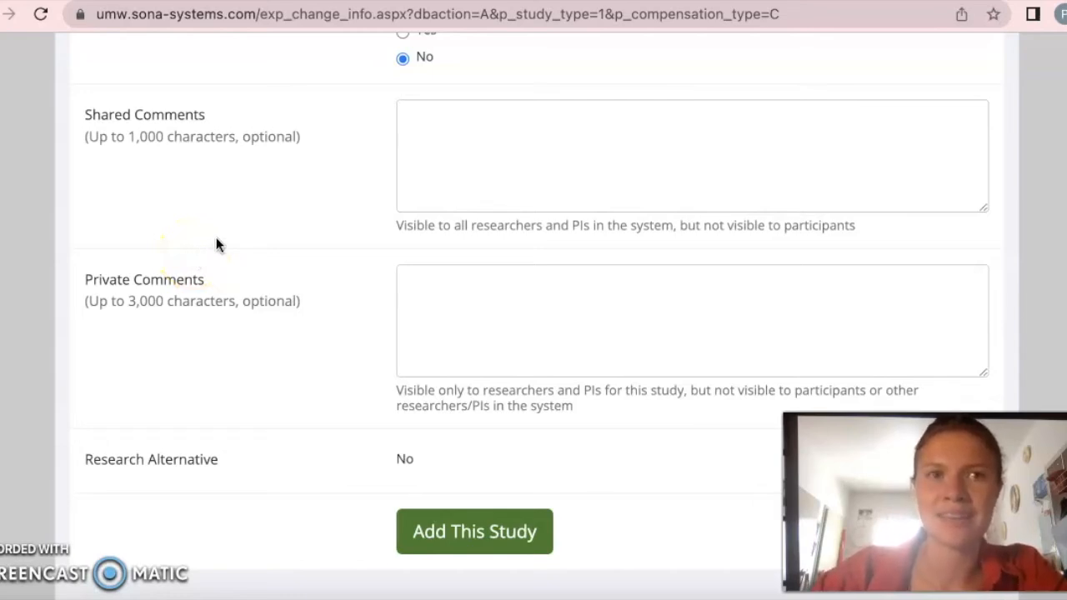
scroll(419, 326, "down", 1)
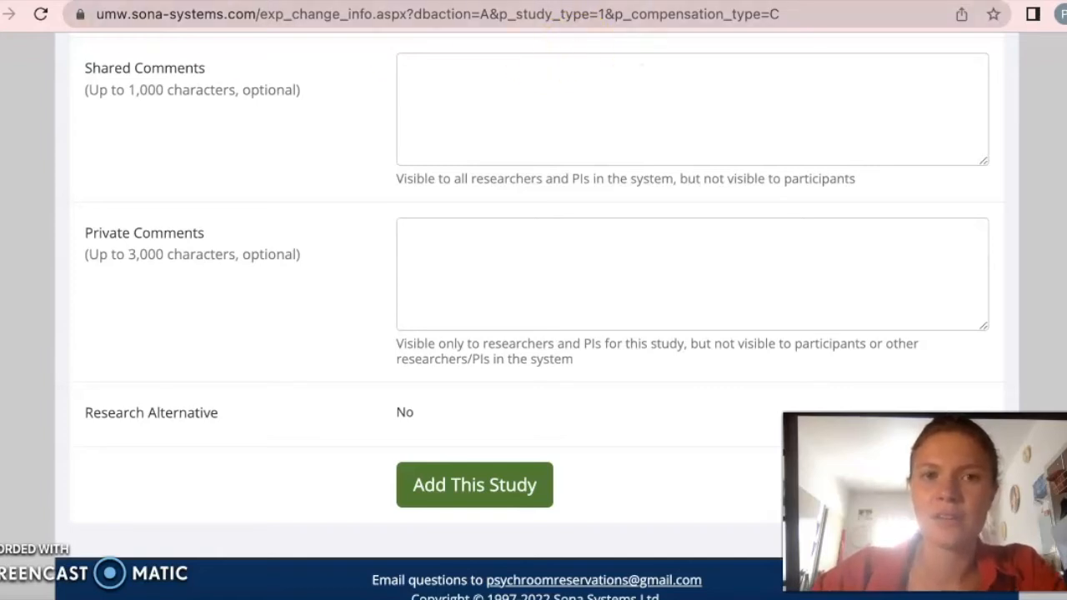
scroll(434, 323, "down", 1)
left_click(492, 442)
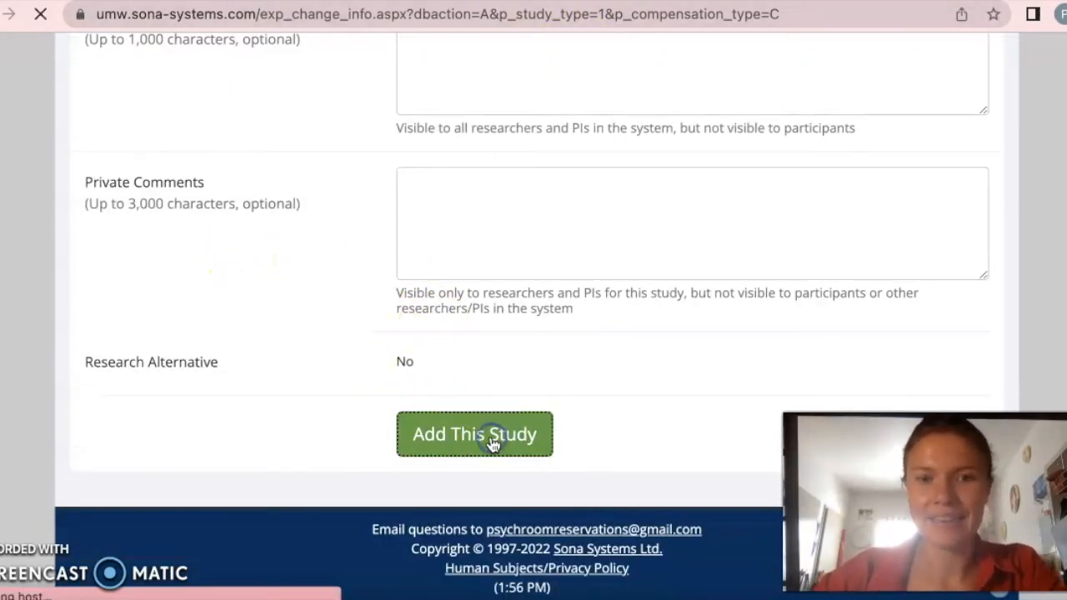
- Go to the time slot administration of the Facial Expressions and GSR study and start adding multiple timeslots
scroll(434, 375, "down", 4)
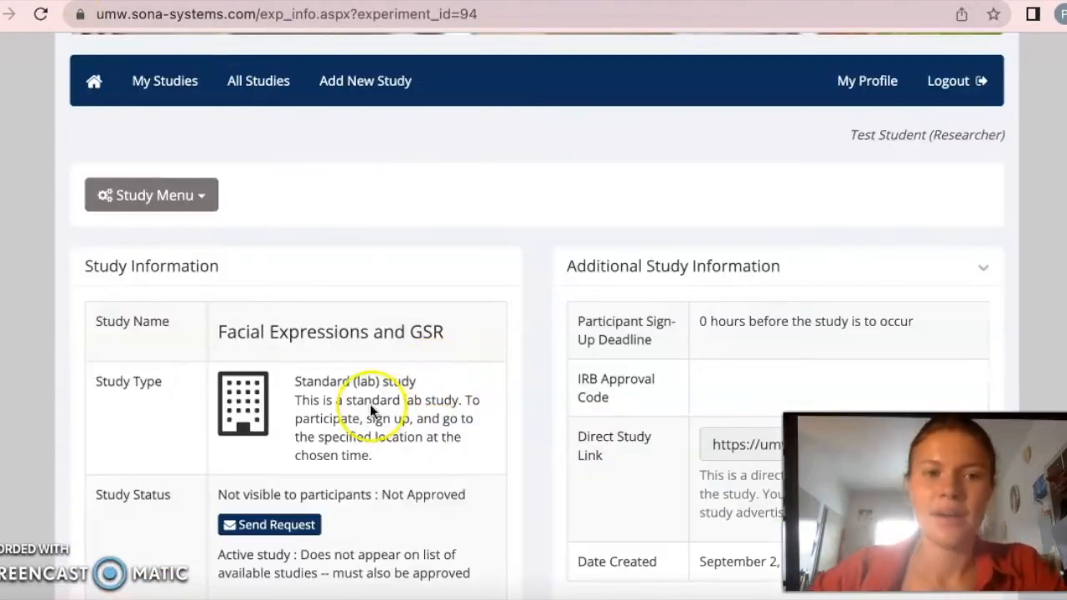
scroll(448, 373, "down", 1)
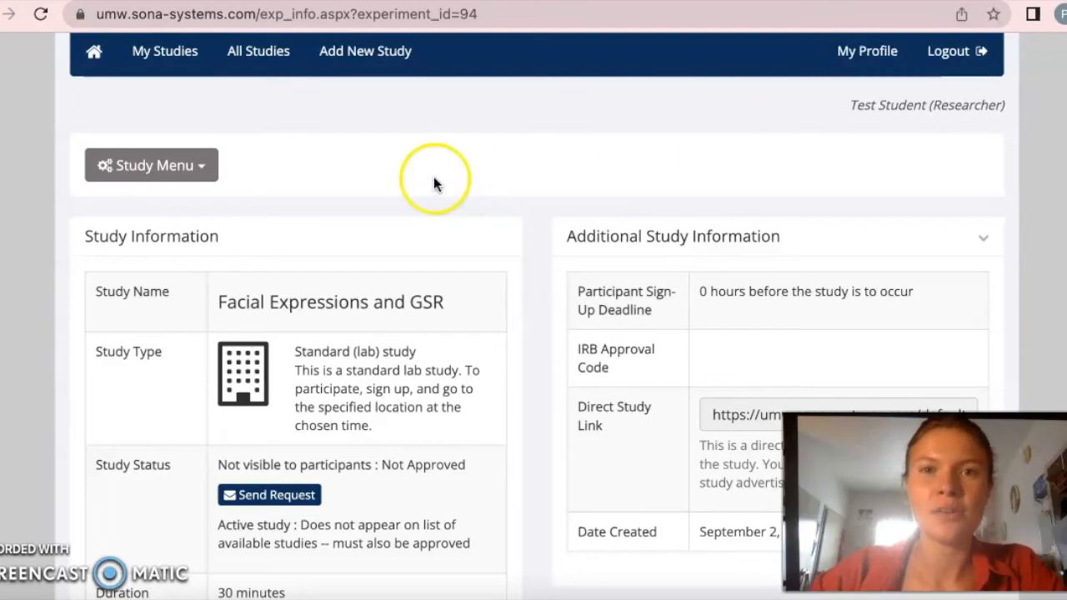
left_click(205, 166)
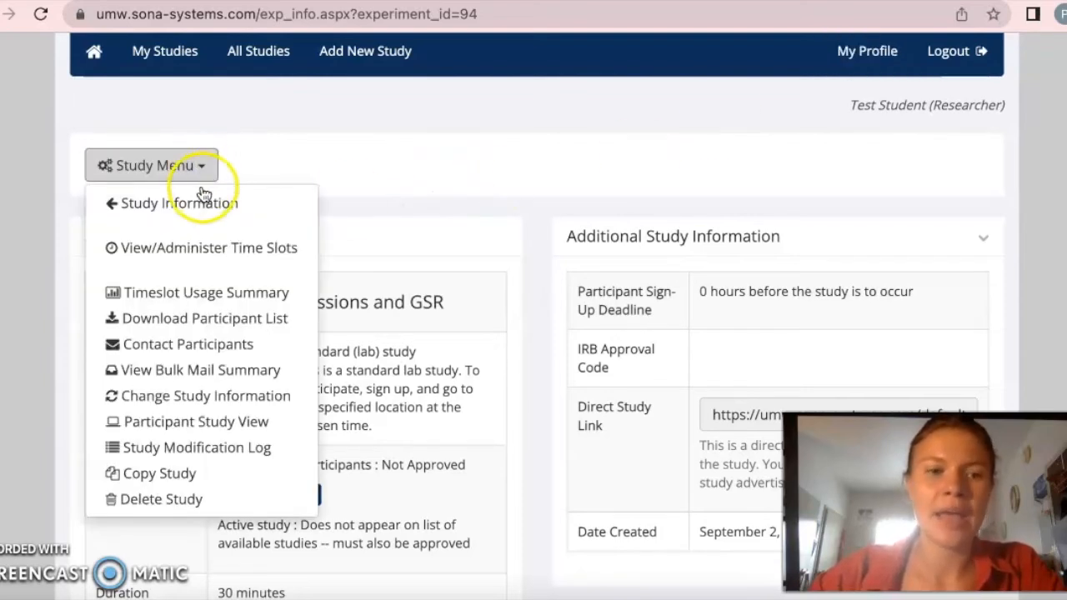
left_click(210, 258)
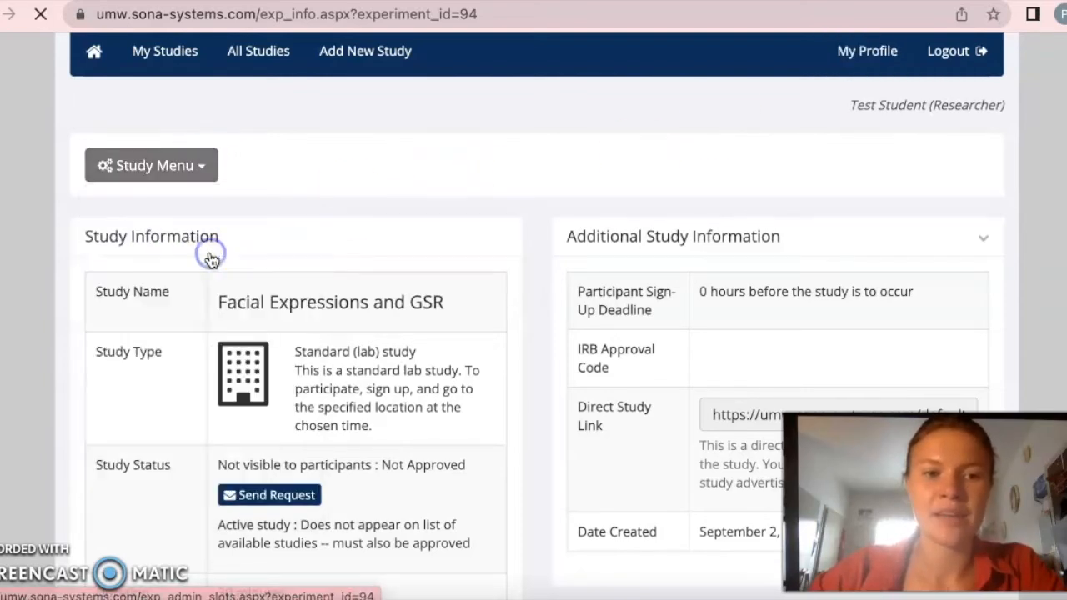
scroll(212, 261, "down", 3)
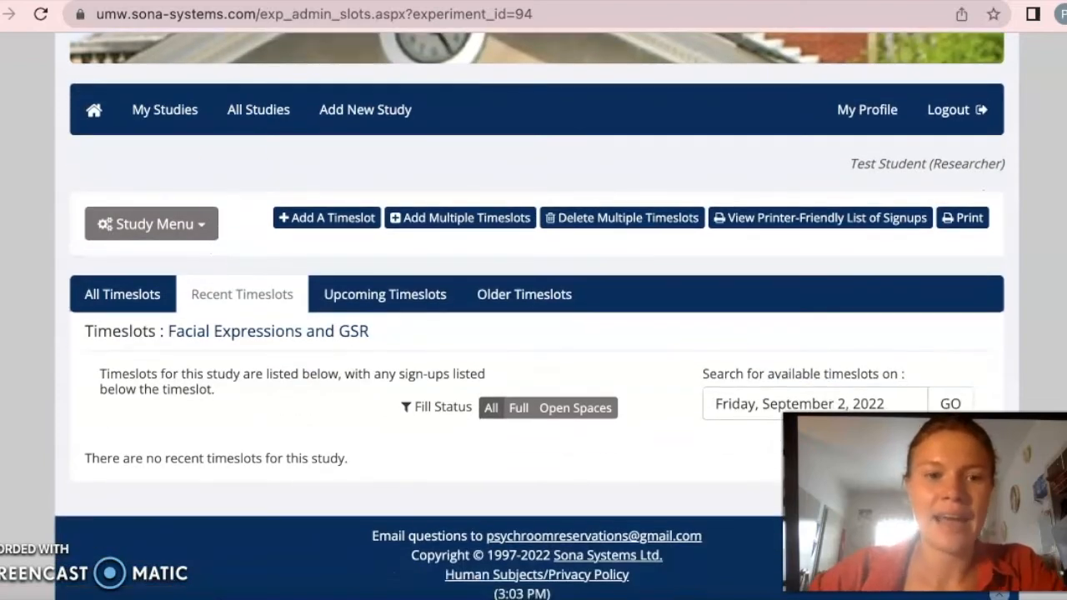
left_click(468, 222)
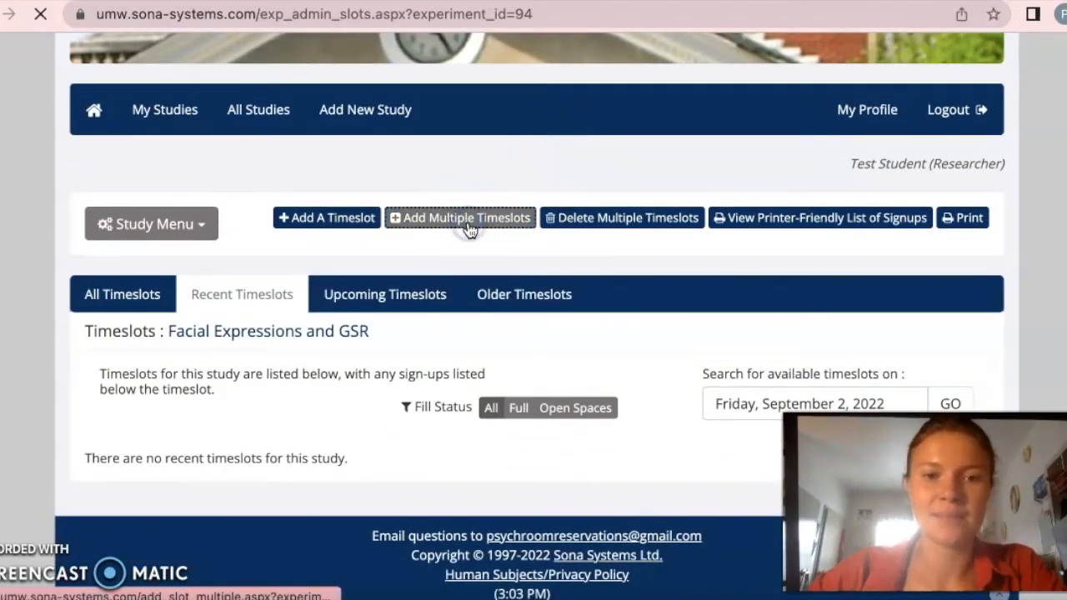
- Set the number of timeslots to 5
scroll(275, 213, "up", 5)
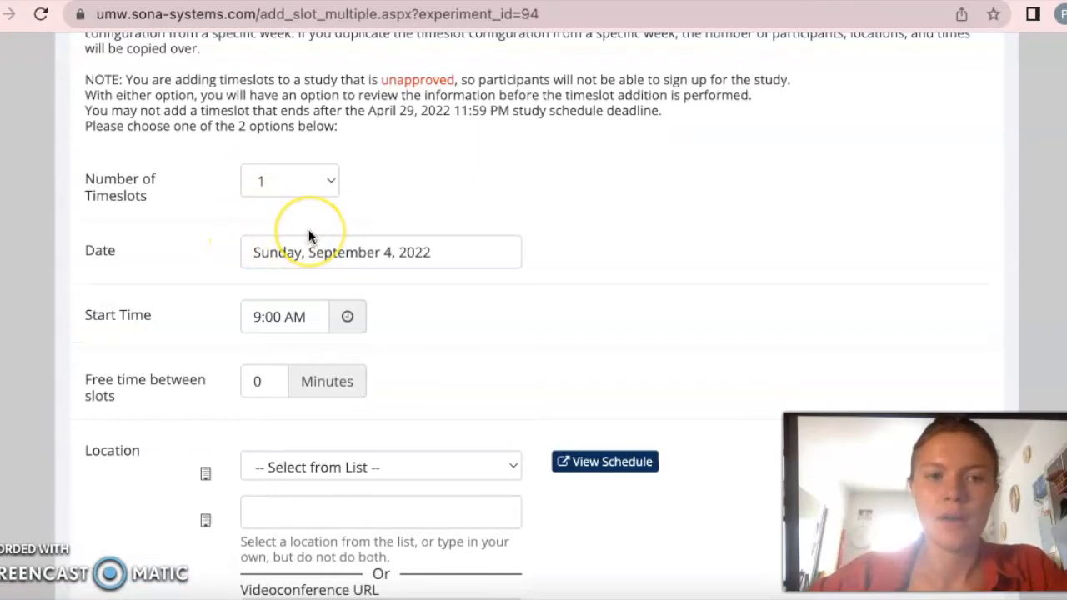
scroll(308, 234, "down", 1)
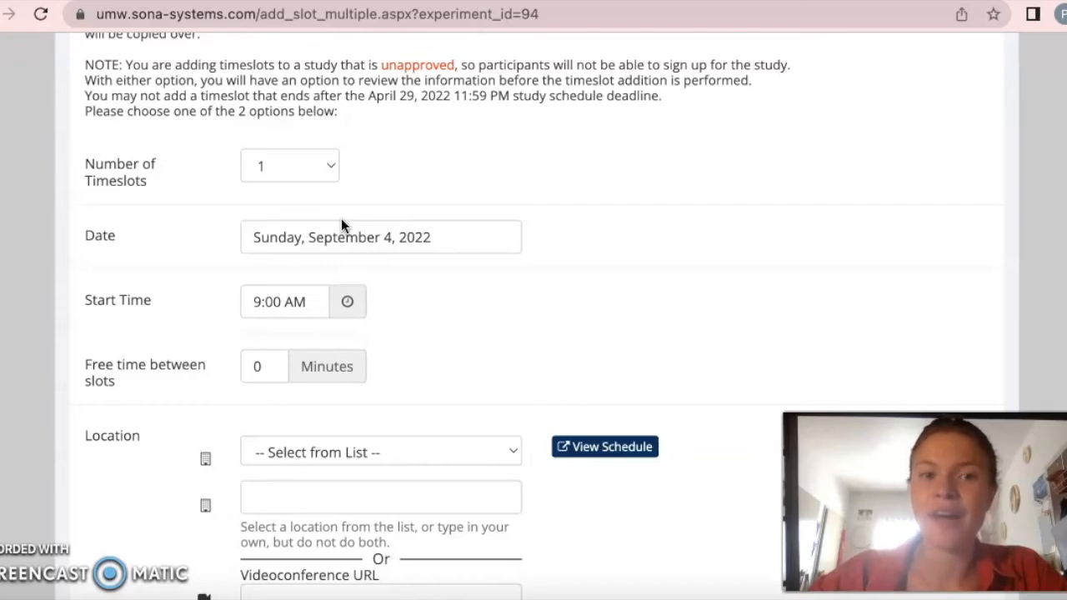
left_click(329, 166)
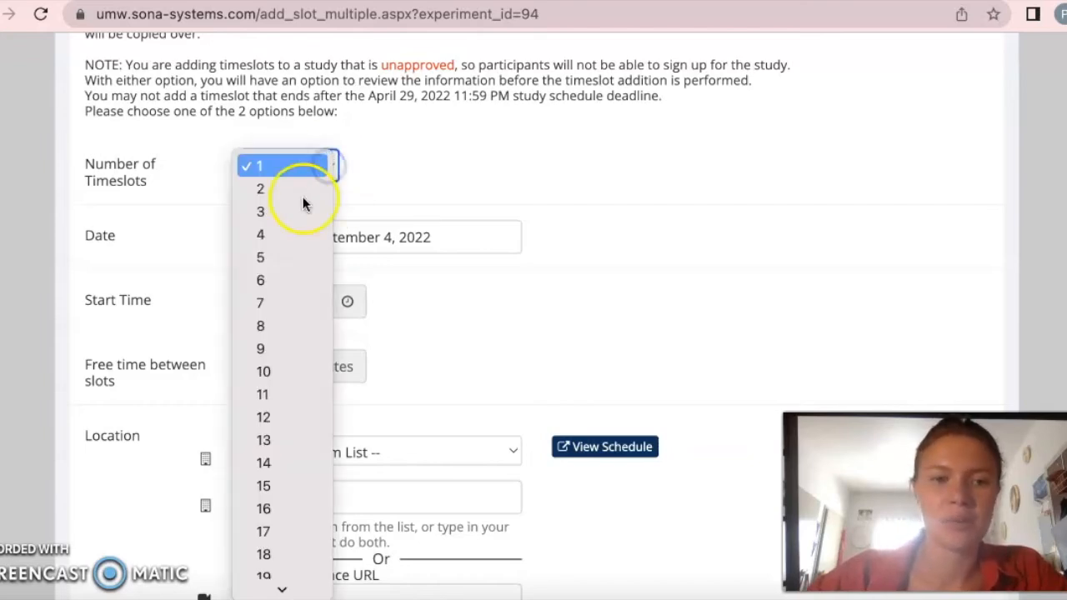
left_click(288, 256)
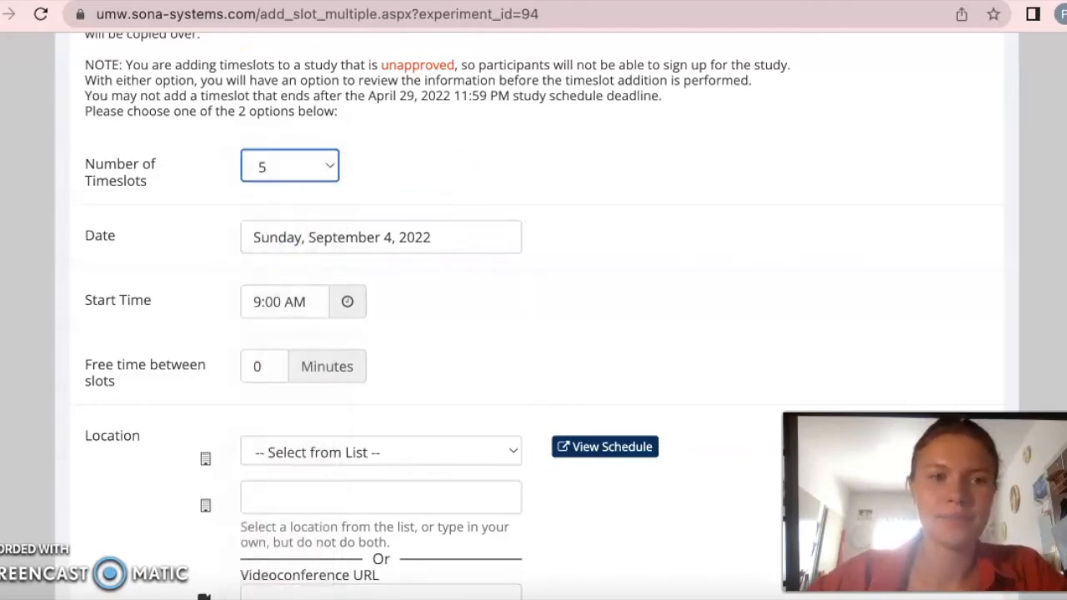
- Set the timeslots' date to Monday, September 5, 2022
scroll(202, 178, "down", 1)
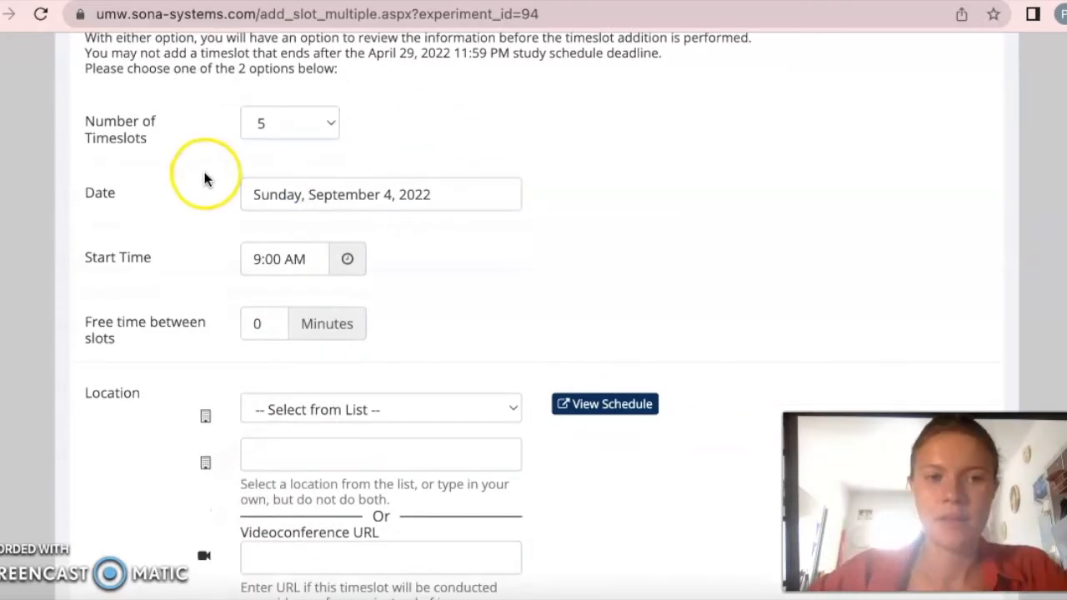
left_click(448, 241)
left_click(445, 197)
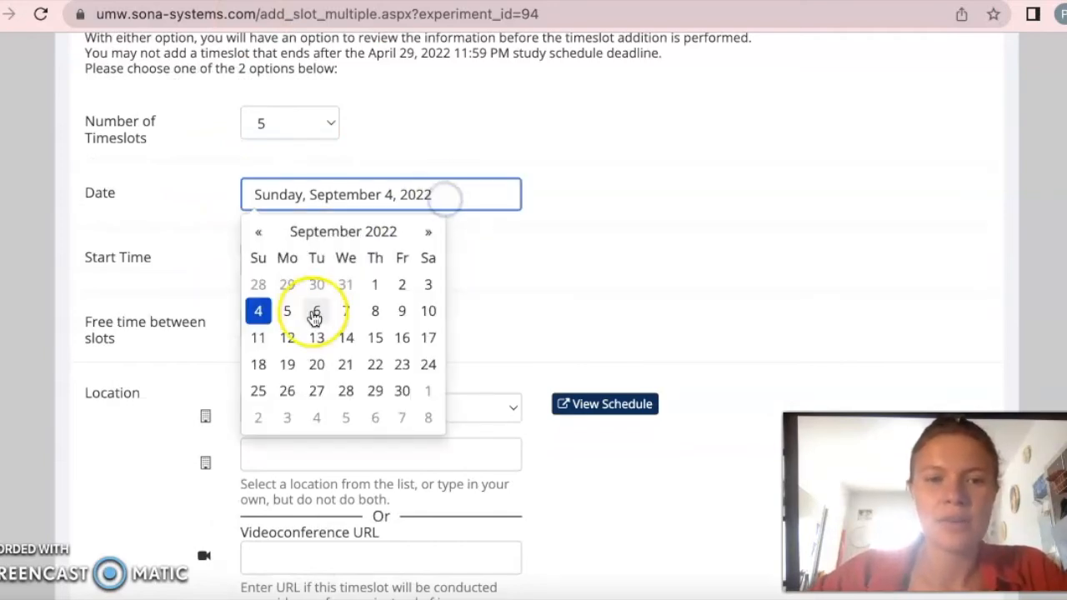
left_click(297, 315)
left_click(385, 226)
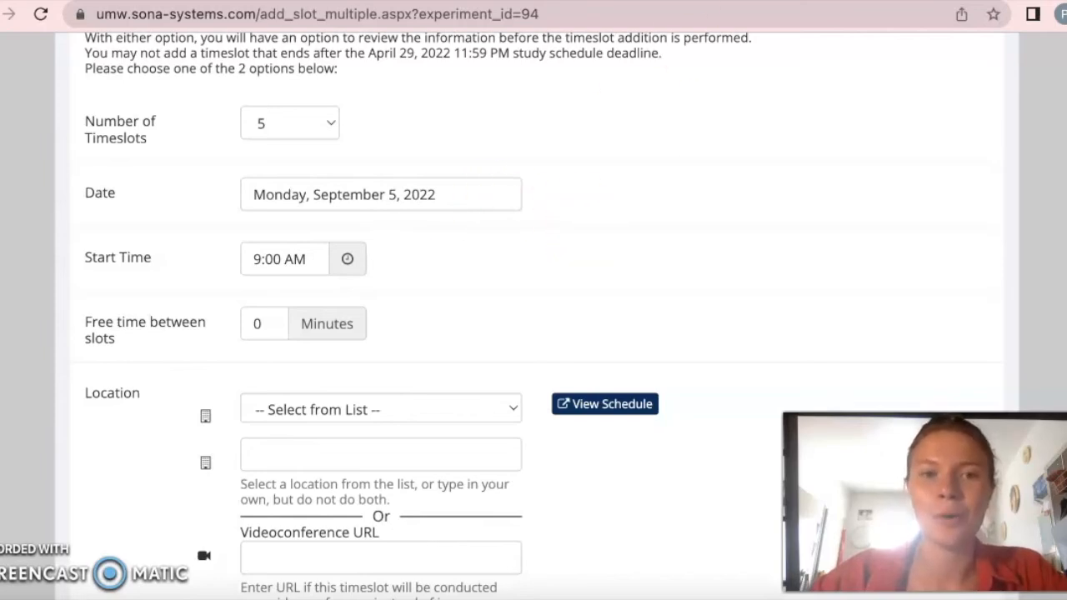
- Choose Mercer 225 as the location for the timeslots, keeping the default start time and free time between slots
scroll(261, 299, "down", 1)
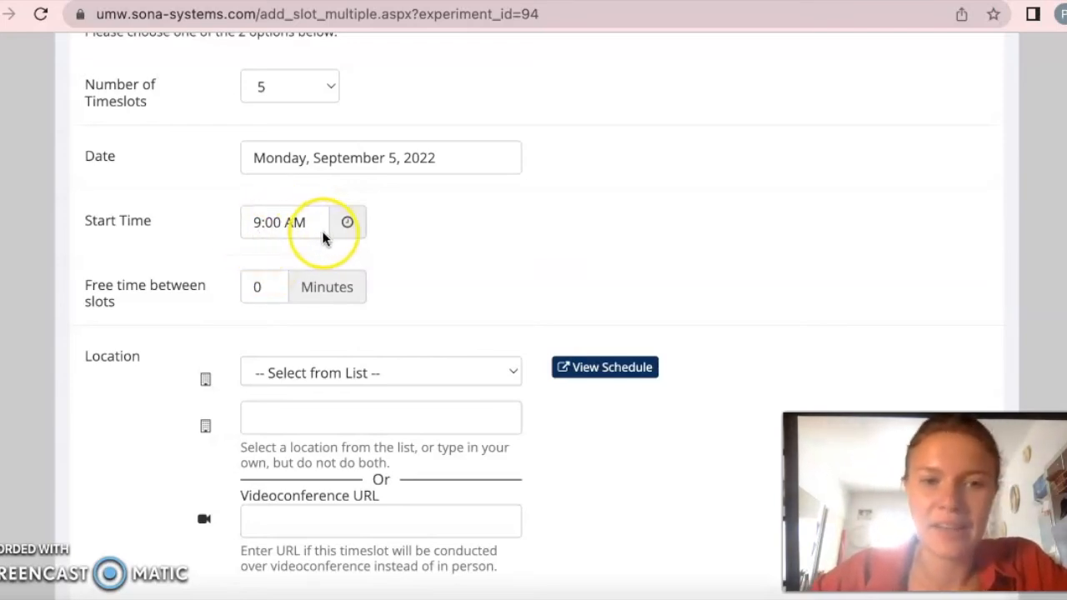
scroll(323, 239, "down", 3)
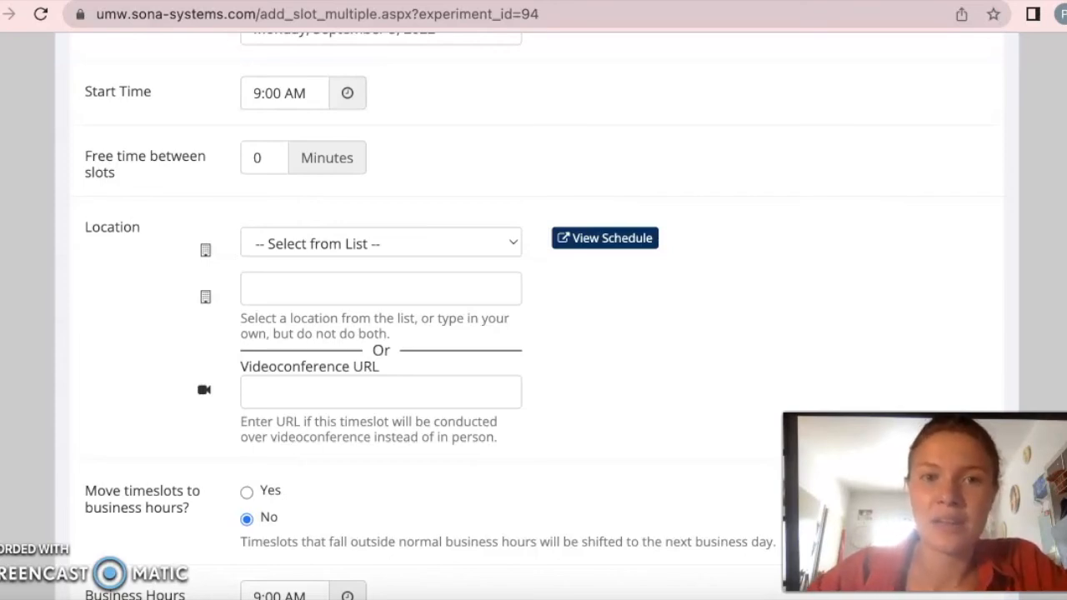
scroll(456, 190, "down", 5)
scroll(457, 190, "up", 3)
scroll(456, 190, "down", 1)
scroll(445, 186, "up", 2)
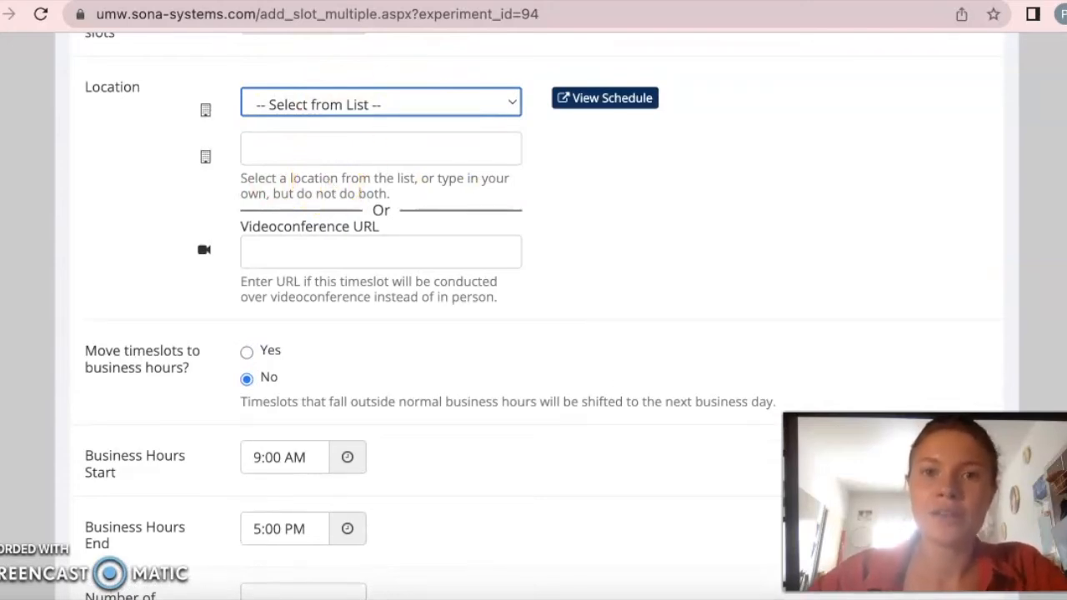
left_click(470, 103)
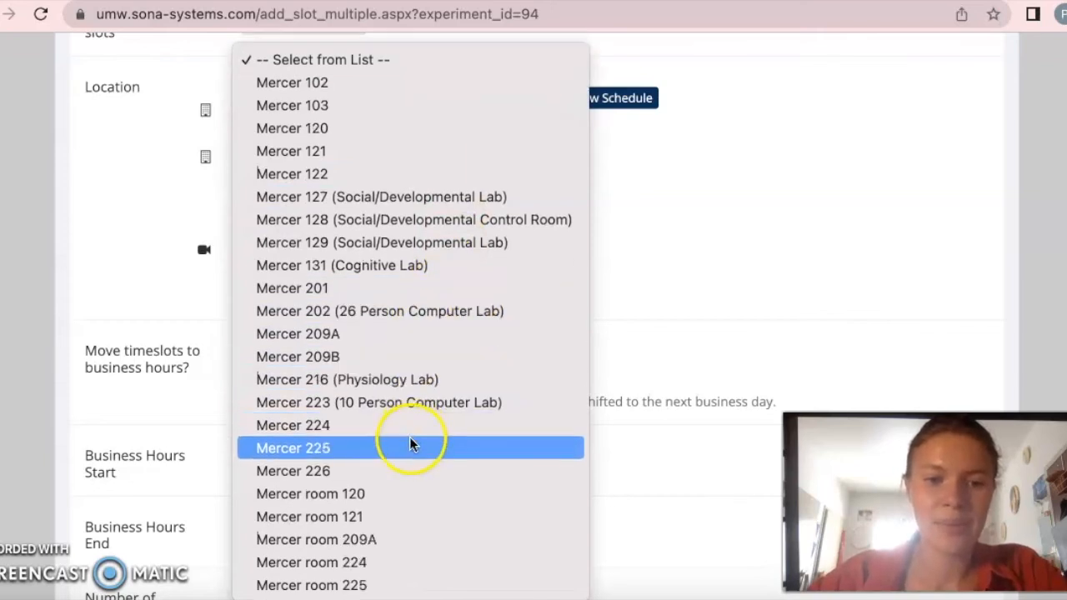
left_click(408, 445)
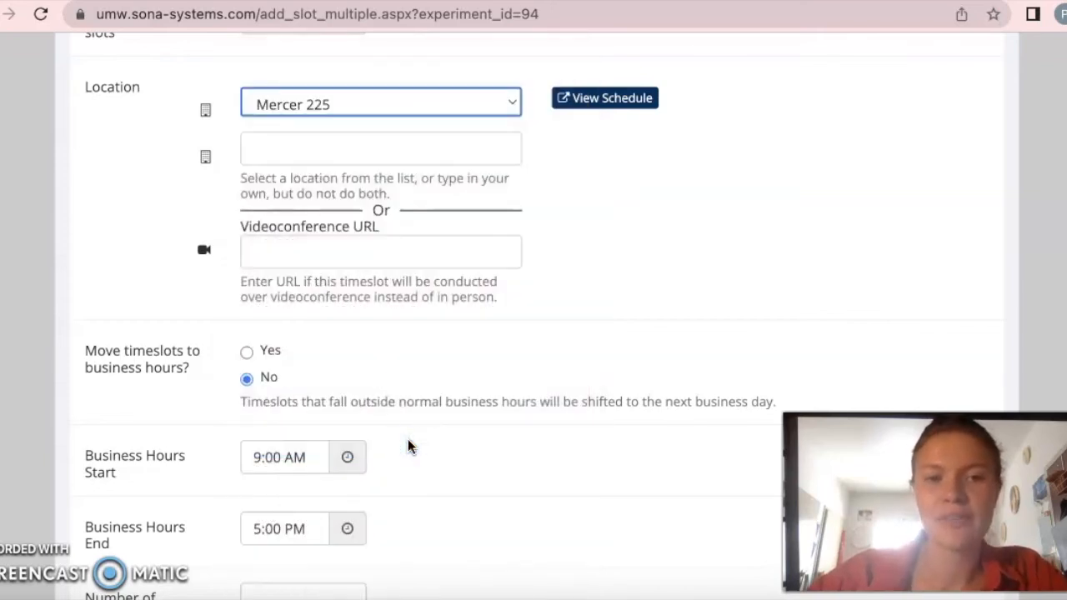
- Set the number of participants per timeslot to 10, keep the default business hours options, and submit the timeslot settings
scroll(409, 445, "down", 1)
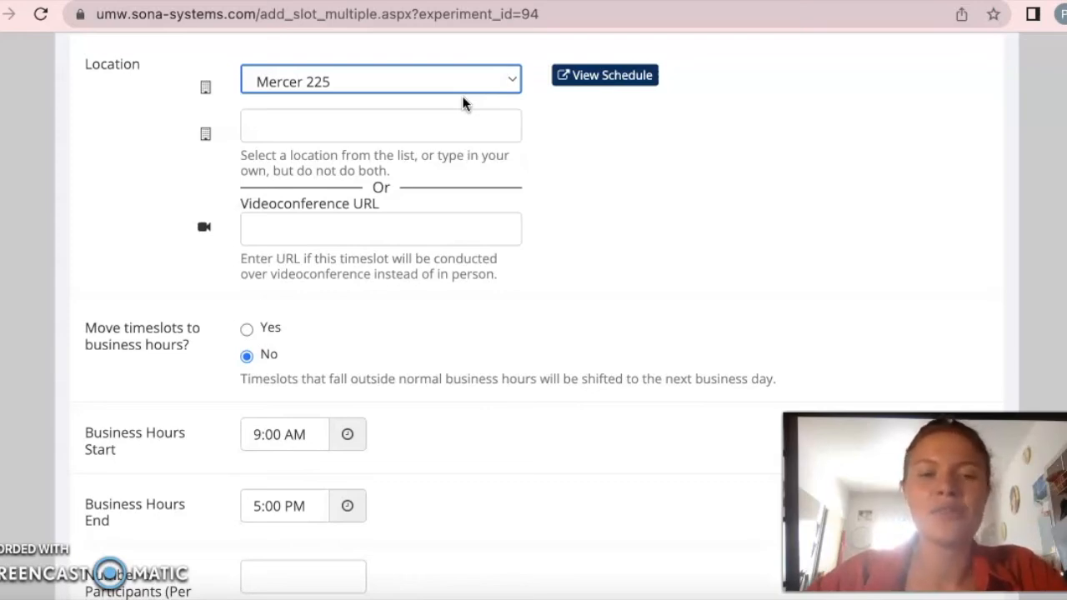
scroll(464, 104, "down", 1)
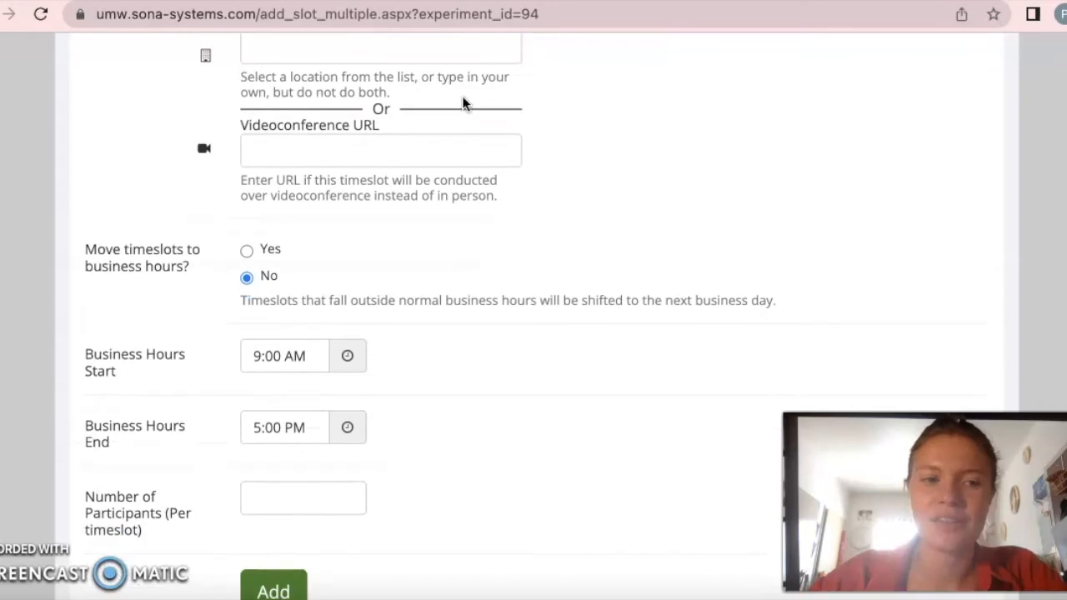
scroll(465, 104, "down", 2)
left_click(104, 137)
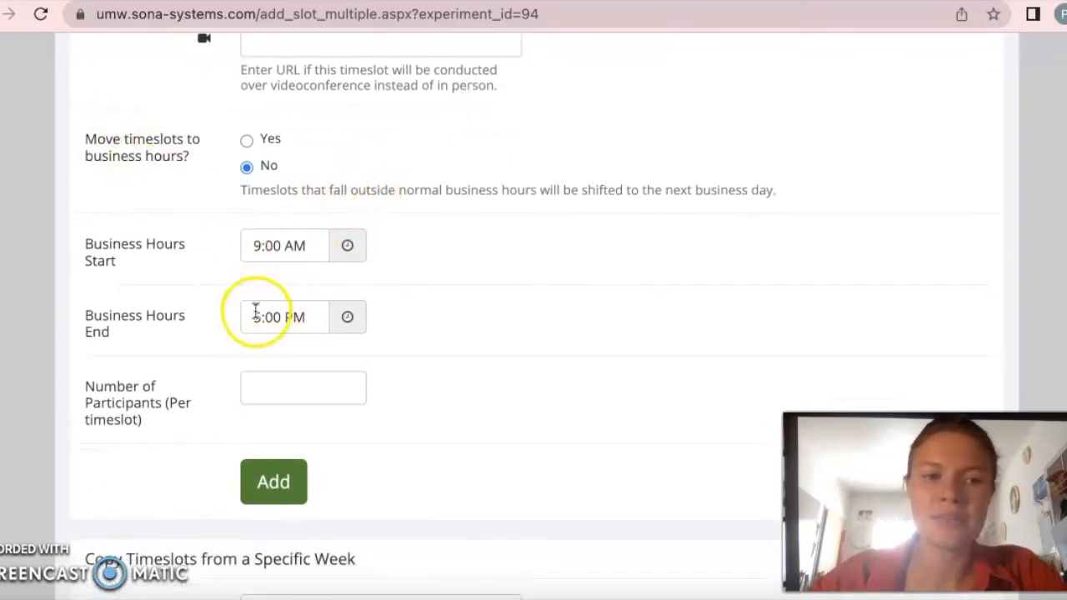
scroll(309, 350, "down", 1)
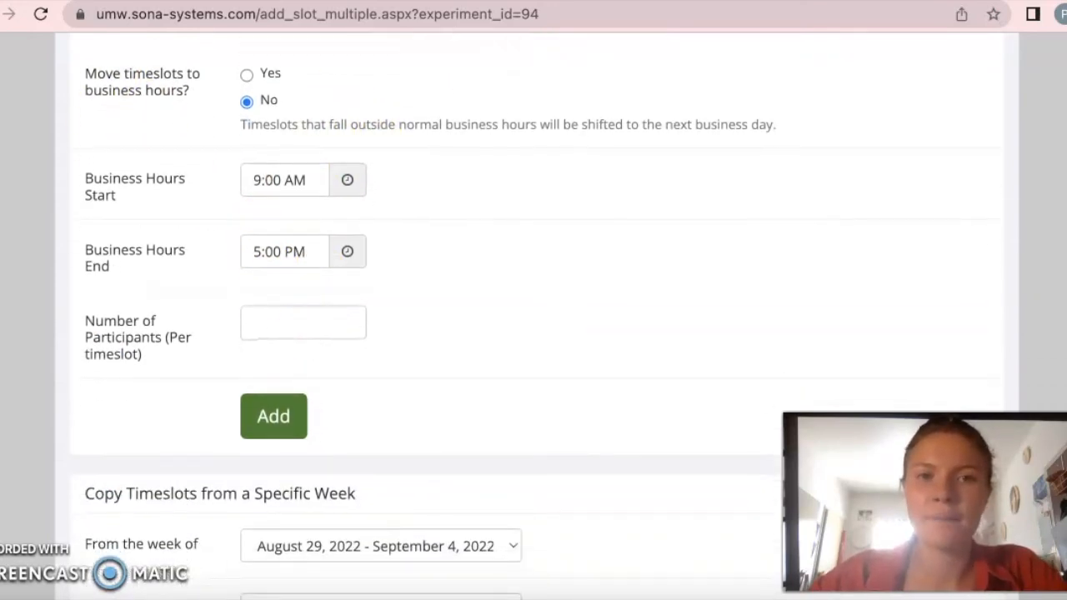
scroll(371, 296, "down", 1)
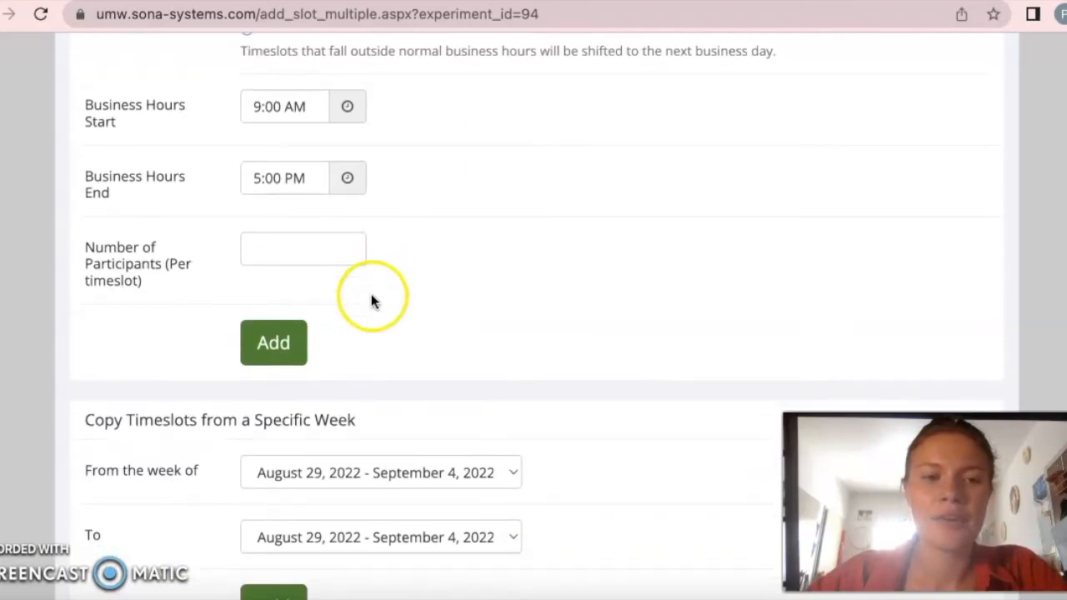
left_click(300, 245)
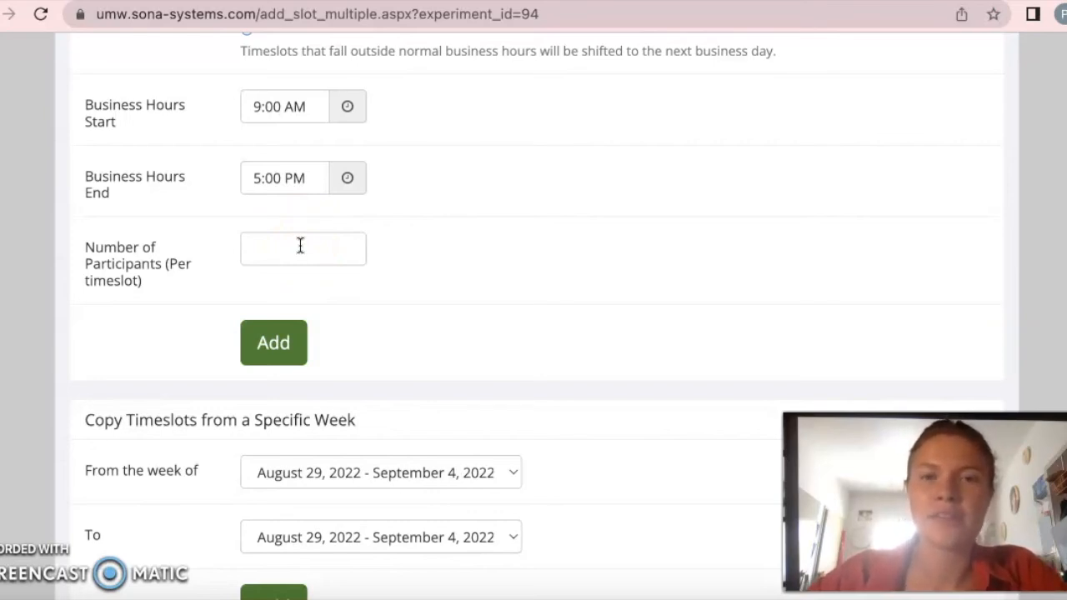
left_click(295, 255)
type("10")
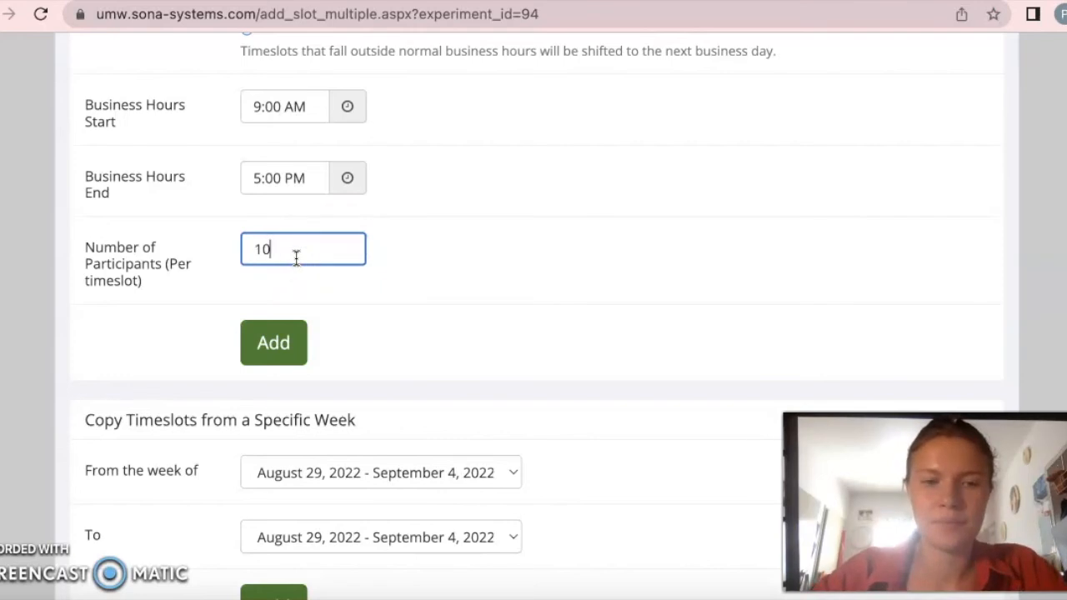
left_click(274, 369)
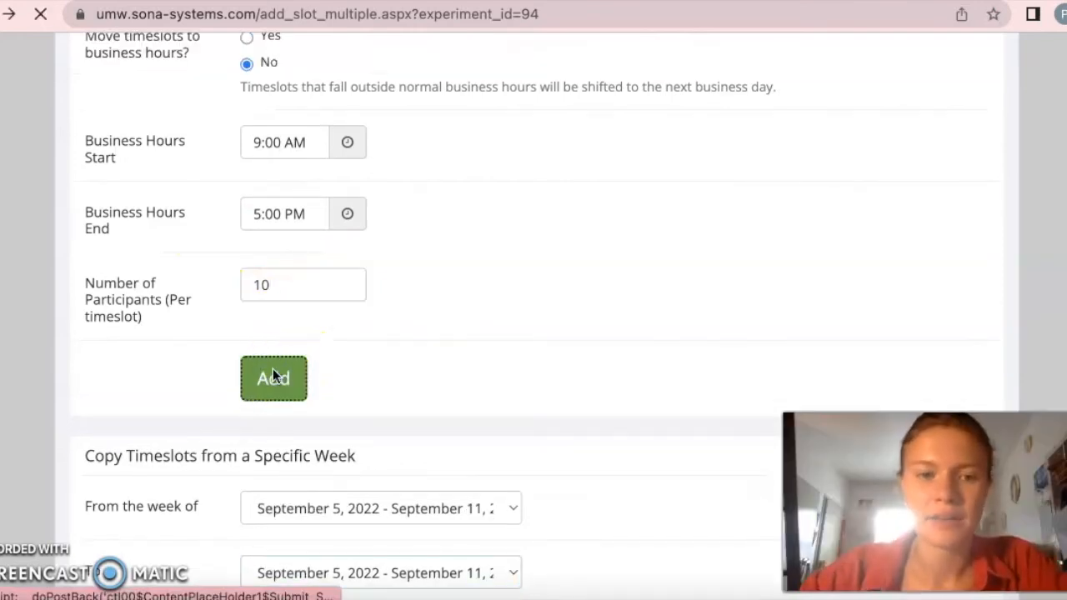
- Review the proposed Monday timeslots in Mercer 225 and add all the selected ones to the study
scroll(267, 389, "down", 4)
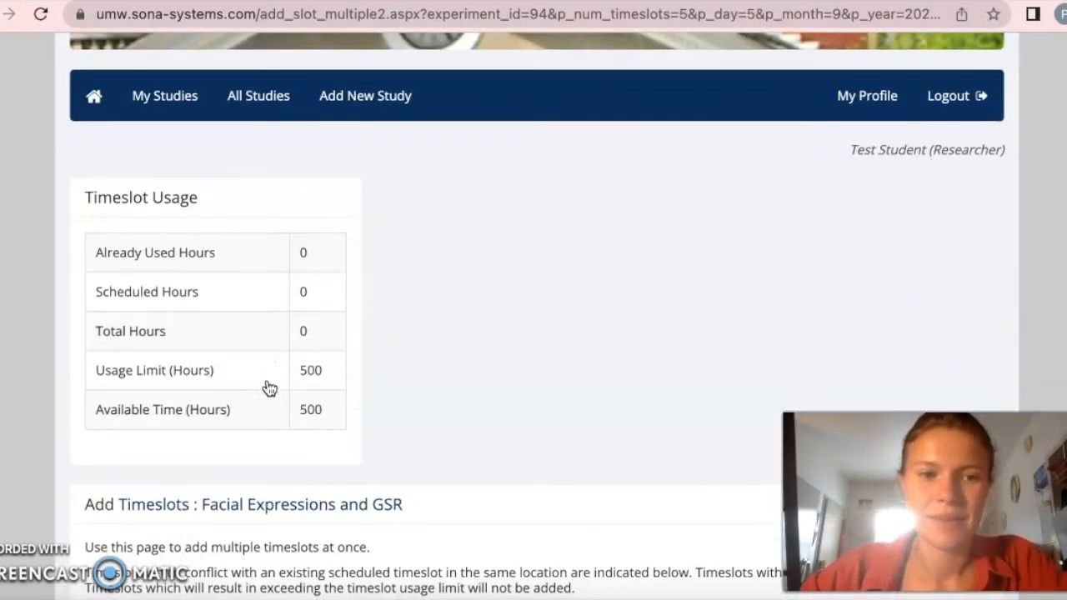
scroll(269, 389, "down", 8)
scroll(269, 388, "down", 10)
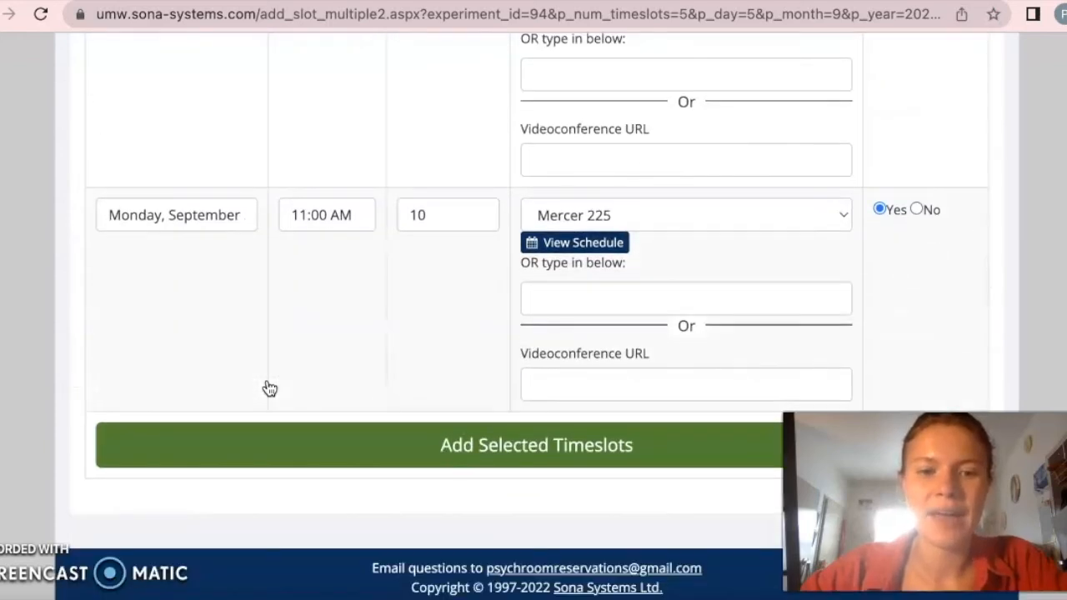
scroll(357, 159, "up", 3)
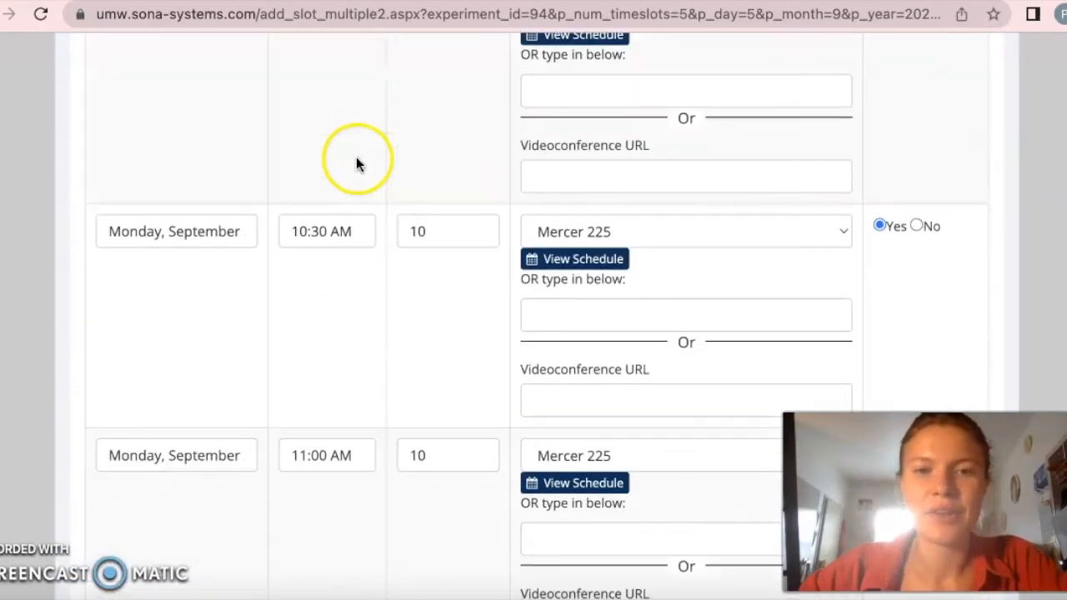
scroll(359, 163, "down", 3)
scroll(397, 363, "down", 1)
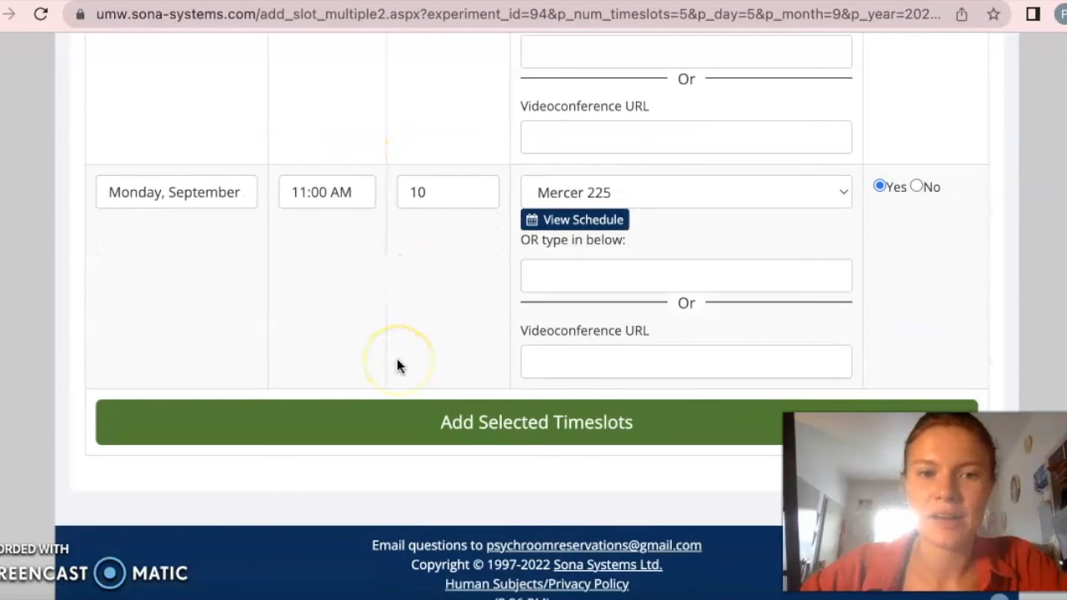
left_click(351, 427)
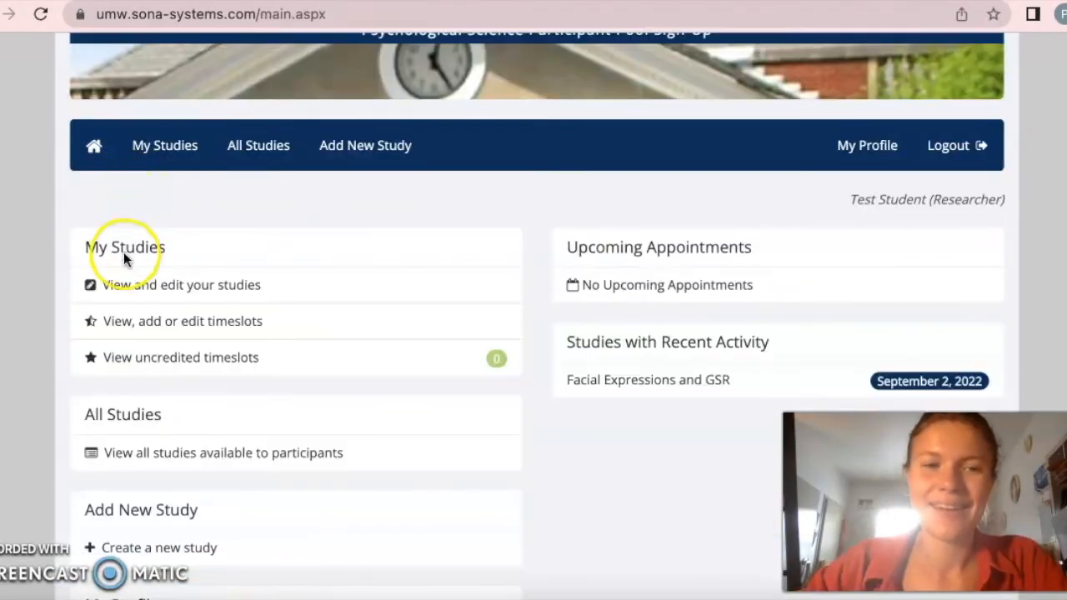
- Return to the home page and open the Facial Expressions and GSR study's information down to its study status
left_click(93, 150)
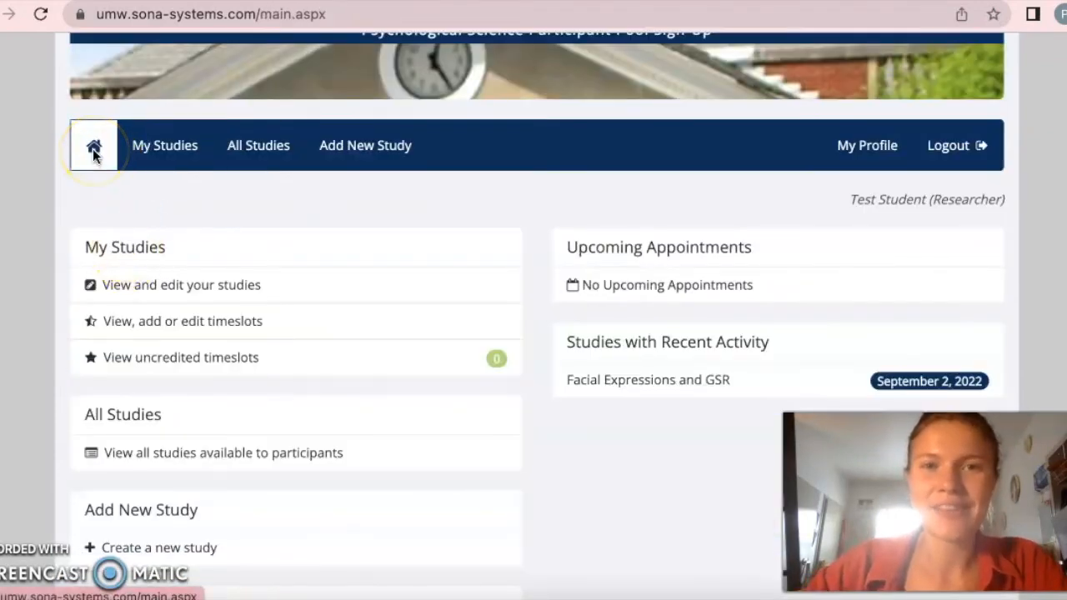
left_click(86, 167)
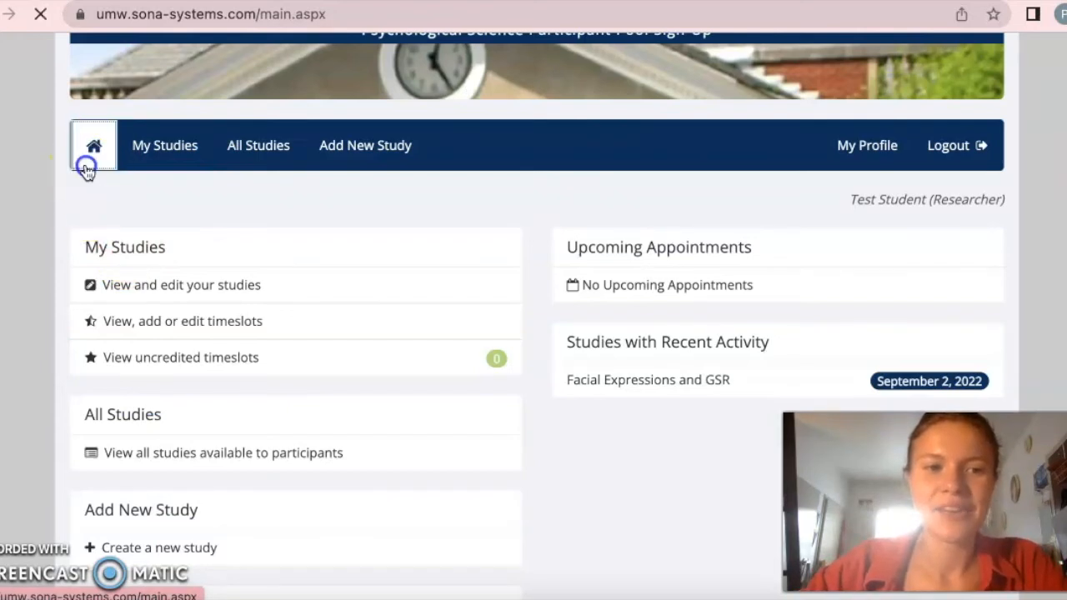
scroll(86, 167, "down", 4)
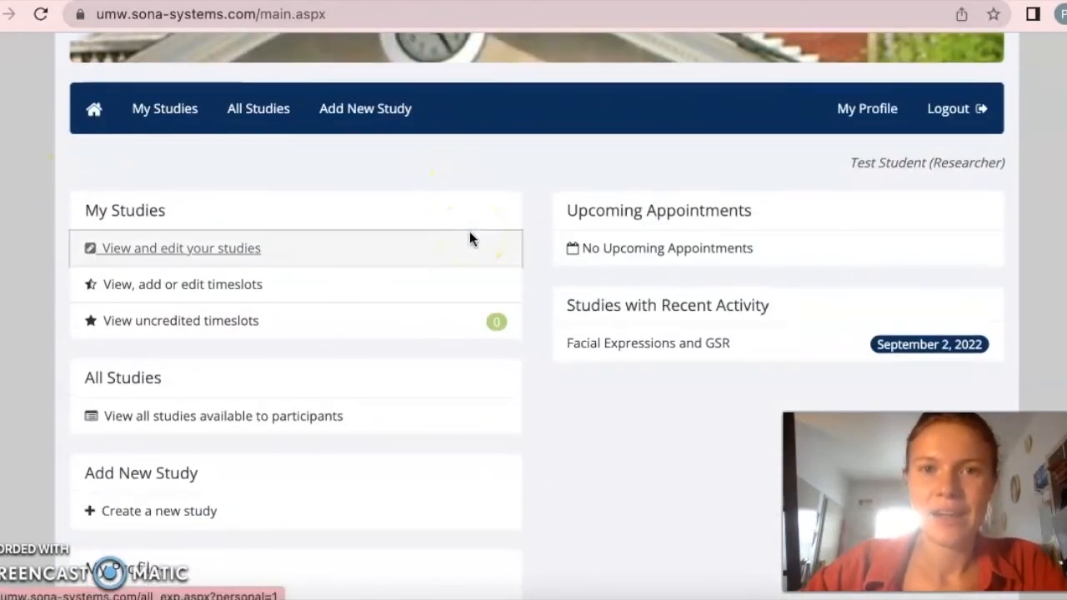
scroll(629, 448, "down", 1)
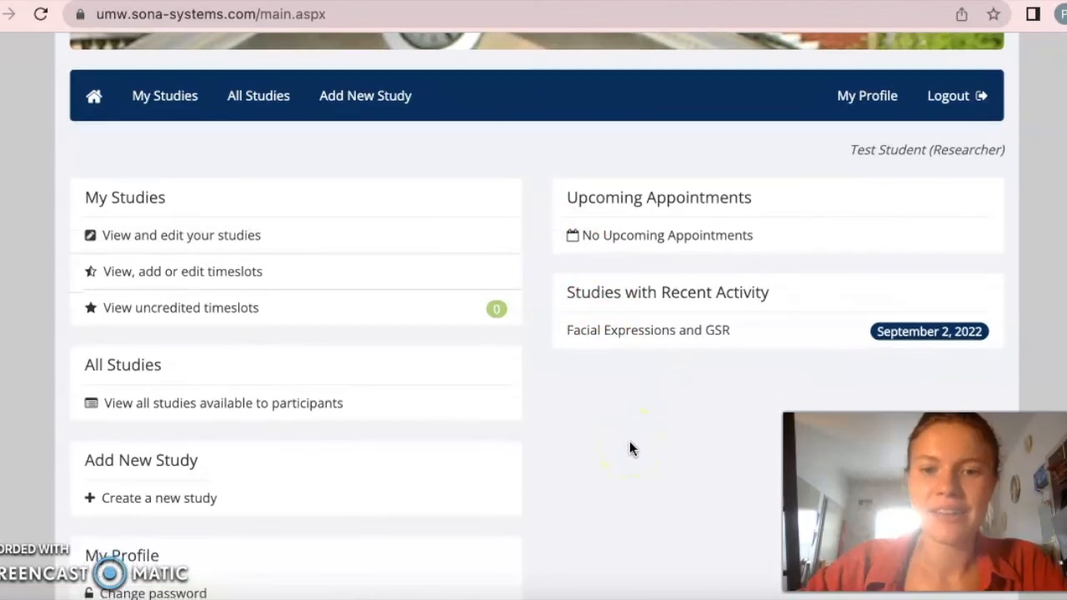
left_click(662, 329)
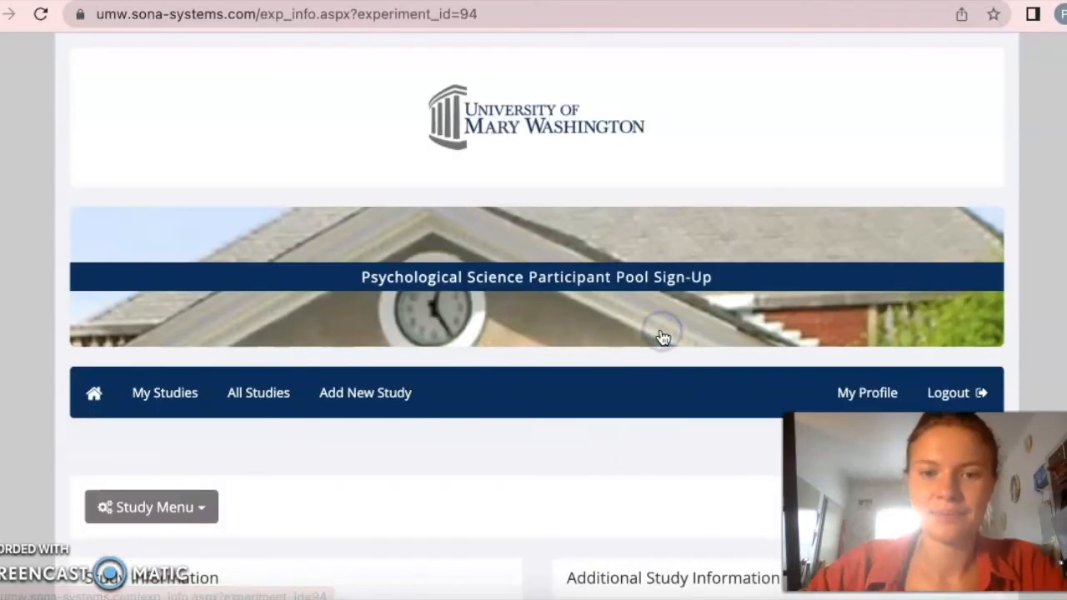
scroll(662, 337, "down", 5)
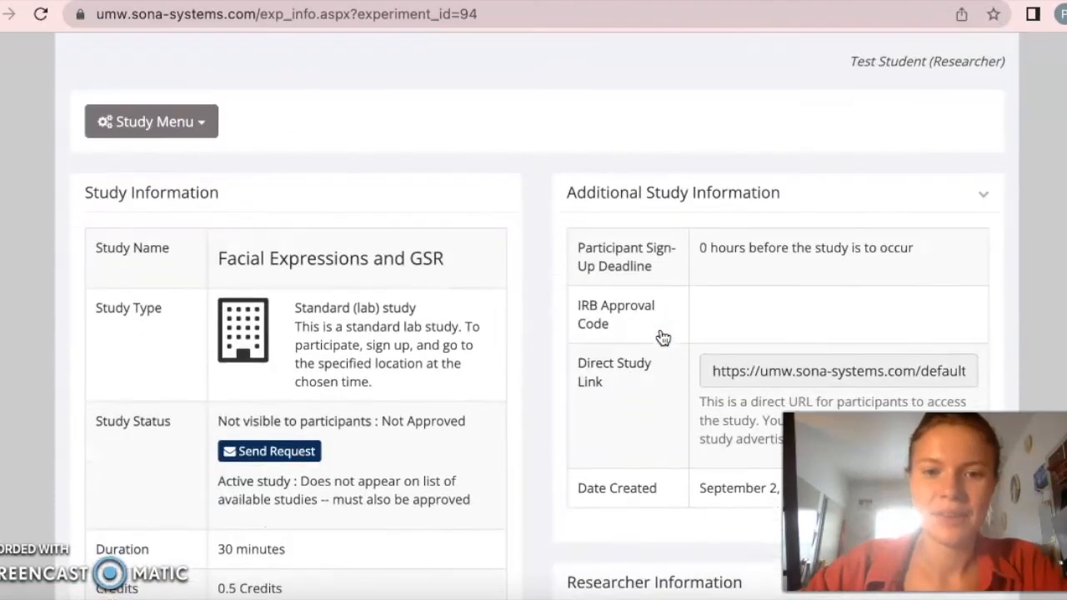
scroll(662, 337, "down", 3)
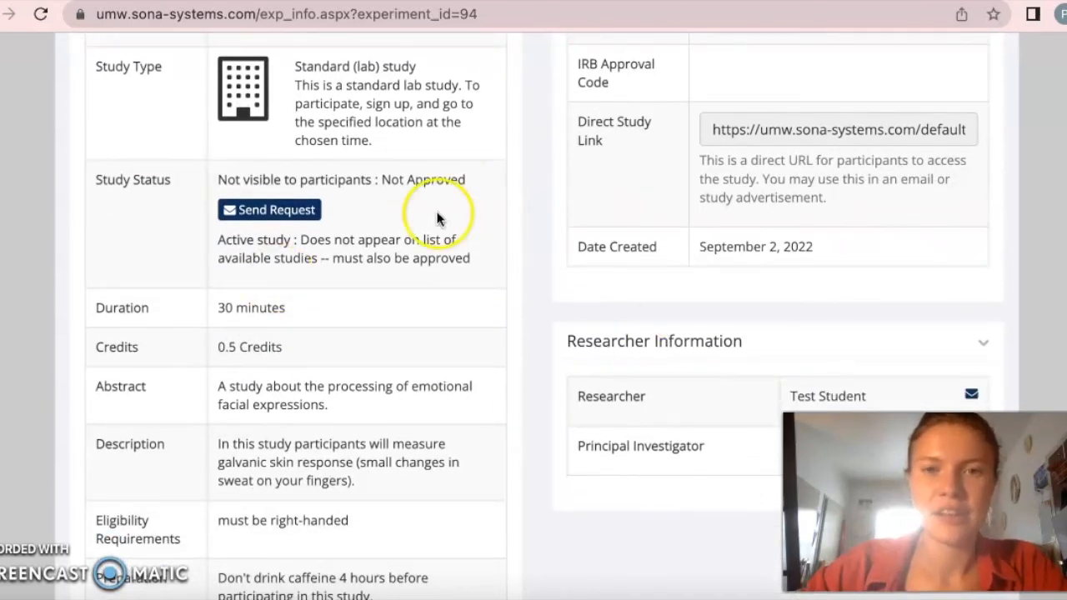
- Open the approval request form for the study and examine its message and file upload options
left_click(291, 215)
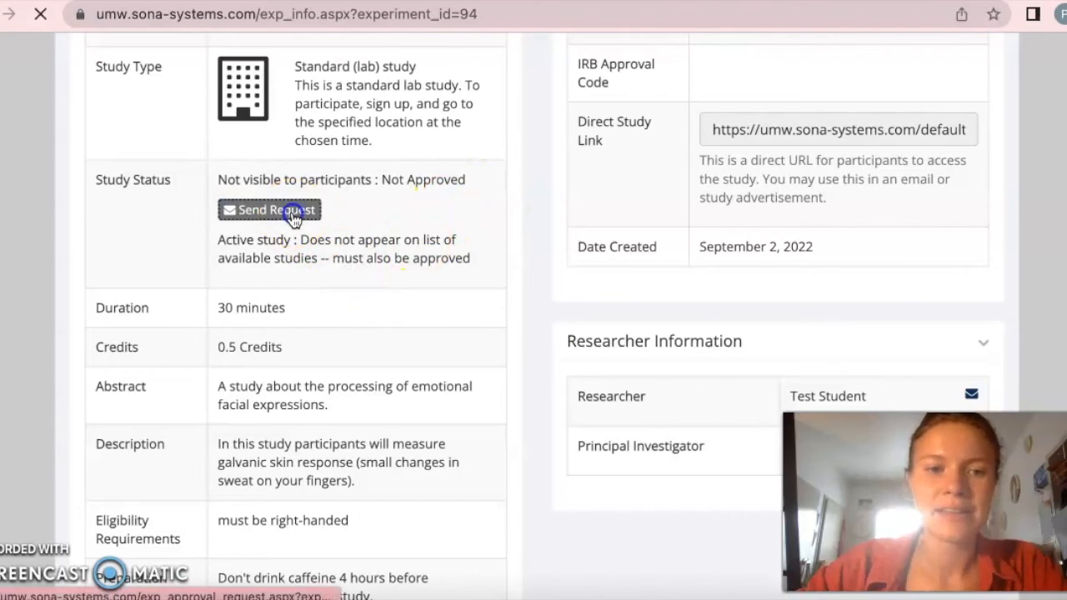
scroll(293, 218, "down", 2)
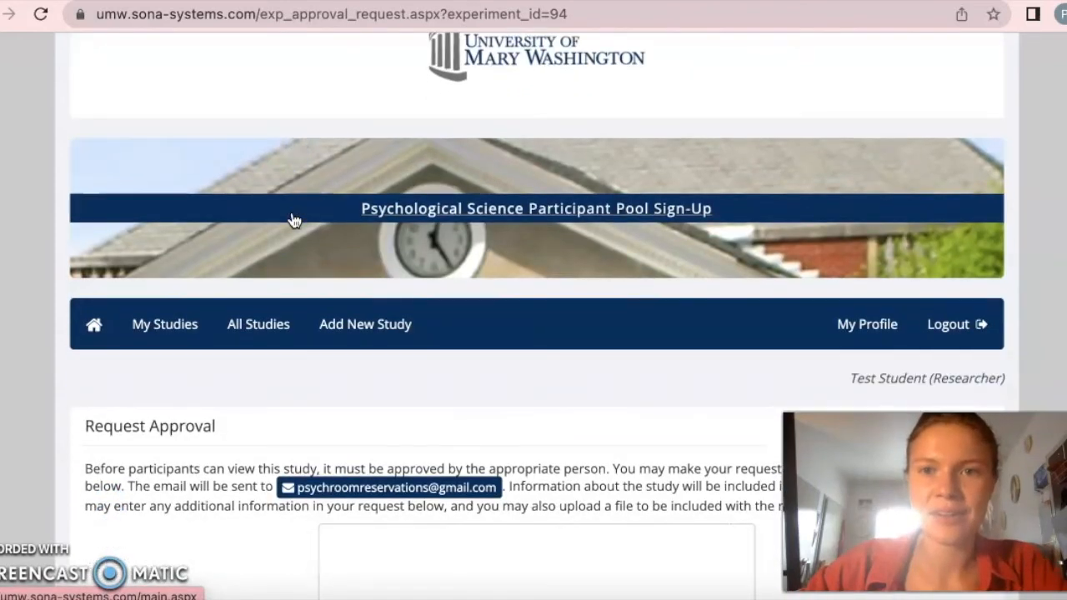
scroll(294, 219, "down", 6)
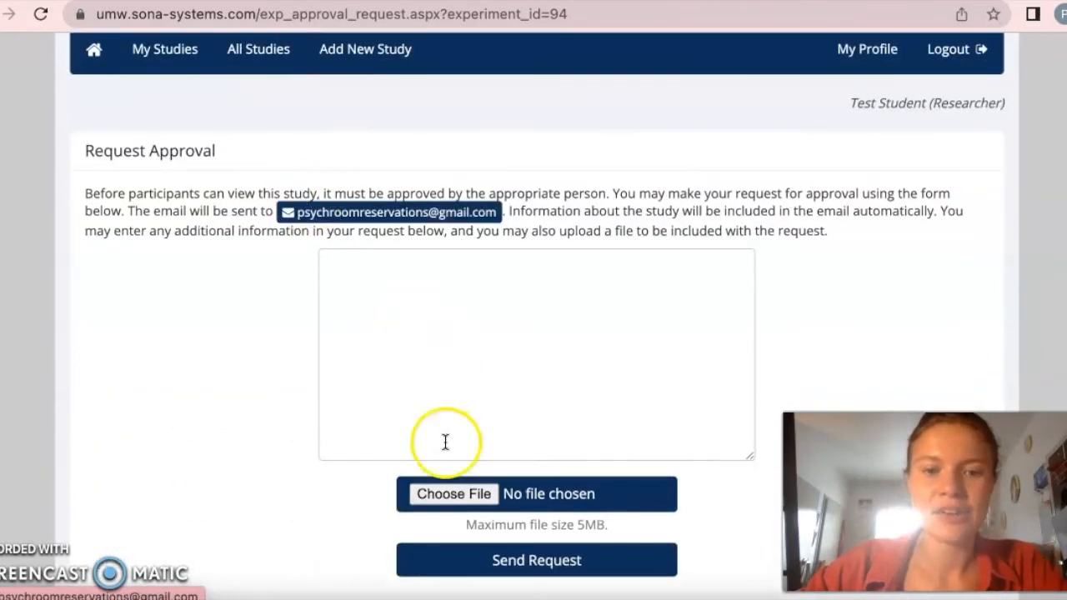
scroll(445, 441, "down", 1)
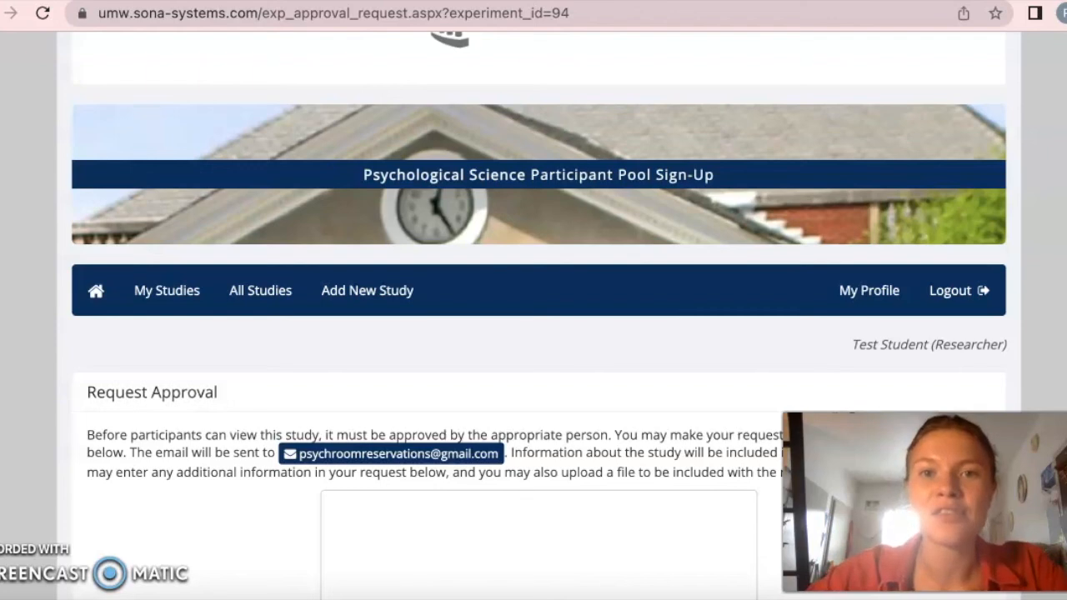
- Go to the list of the researcher's own studies
left_click(167, 292)
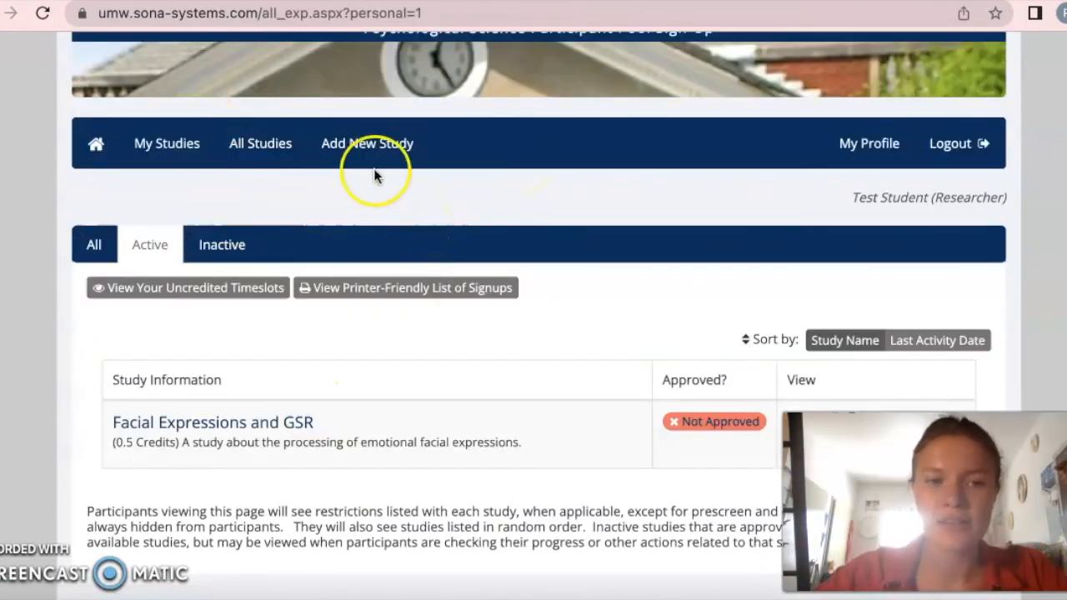